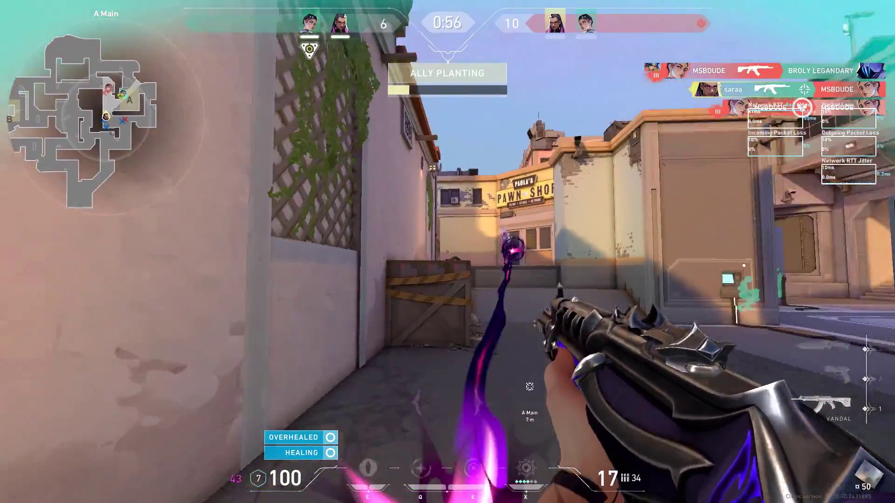
# Step: Swap between knife and Vandal and shoot down the enemies ahead
pyautogui.press('3')
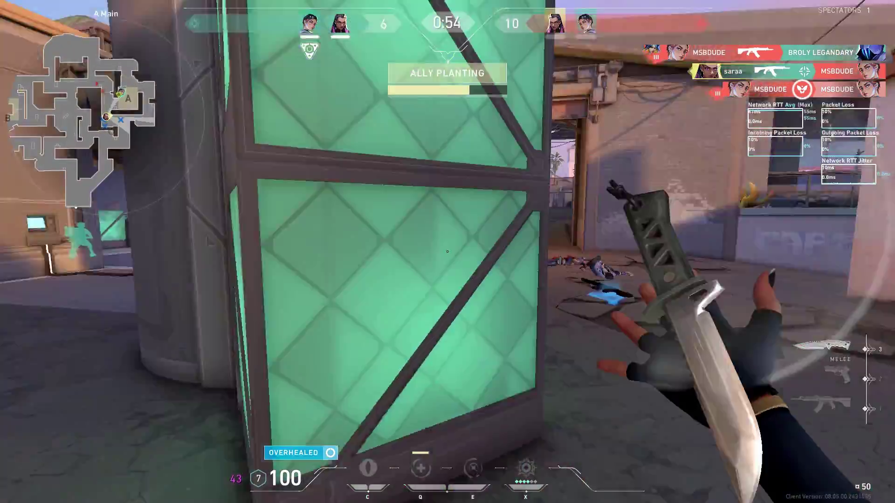
pyautogui.press('1')
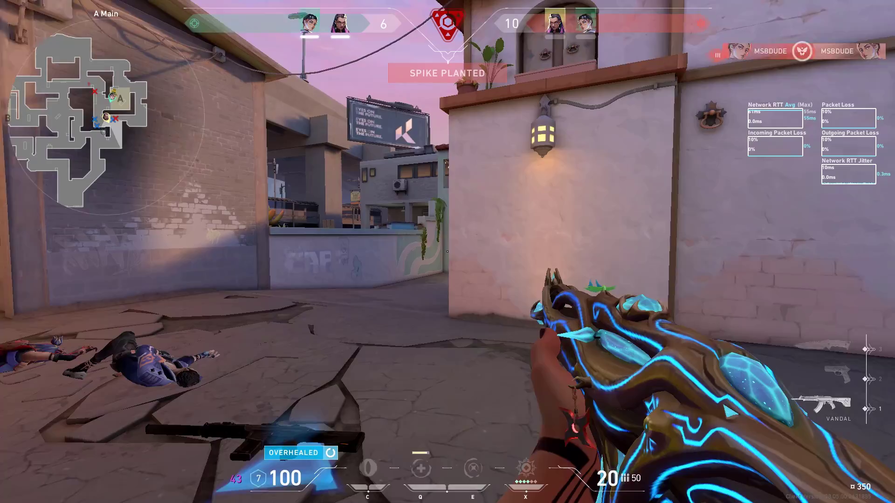
pyautogui.click(447, 251)
pyautogui.press('3')
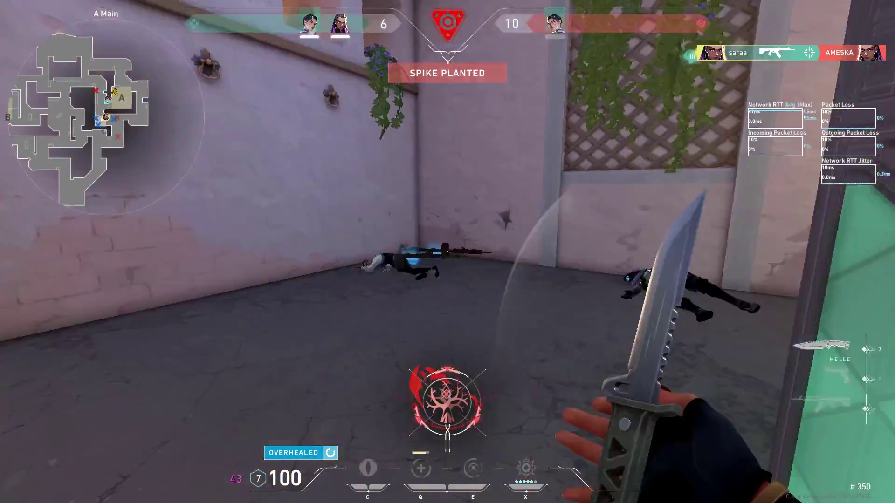
pyautogui.press('1')
pyautogui.click(448, 251)
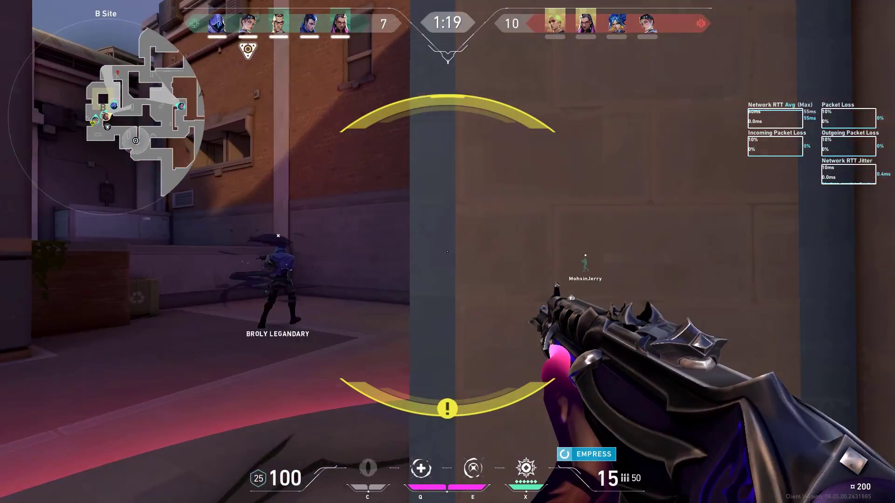
pyautogui.press('3')
pyautogui.press('1')
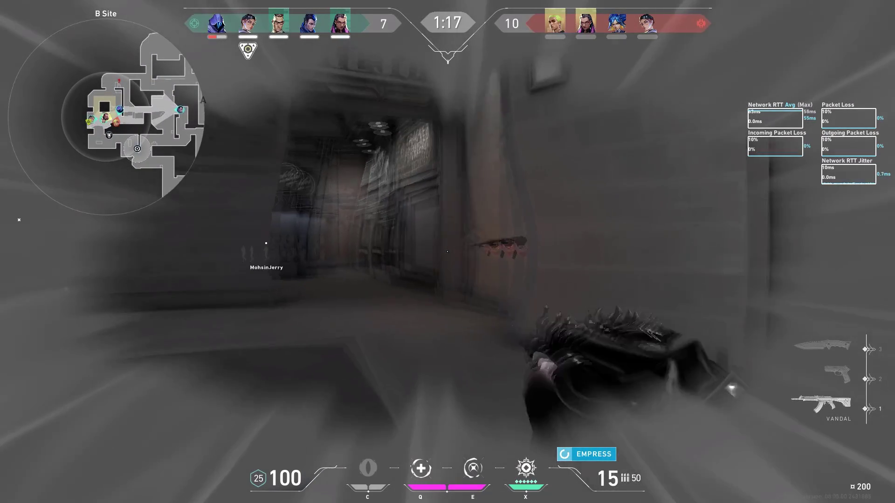
pyautogui.click(448, 251)
pyautogui.click(447, 252)
pyautogui.click(447, 252)
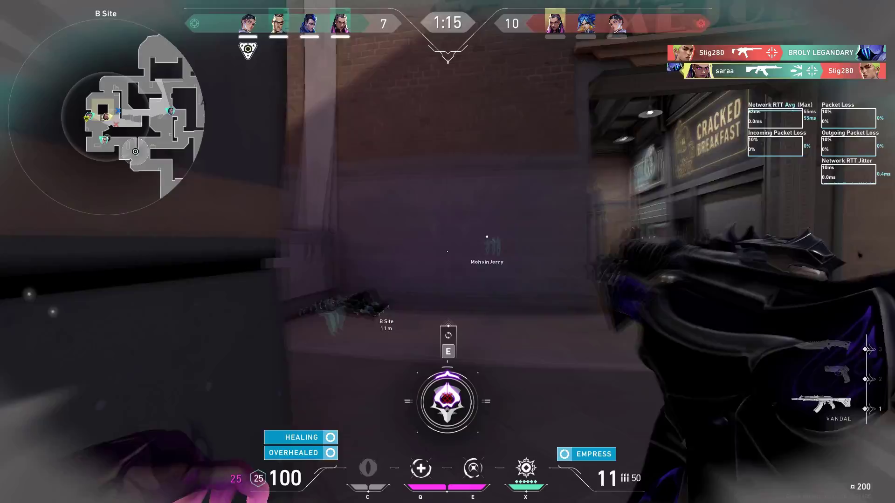
# Step: Throw two Leer orbs and kill the enemies near B Site, using Reyna's Dismiss
pyautogui.press('e')
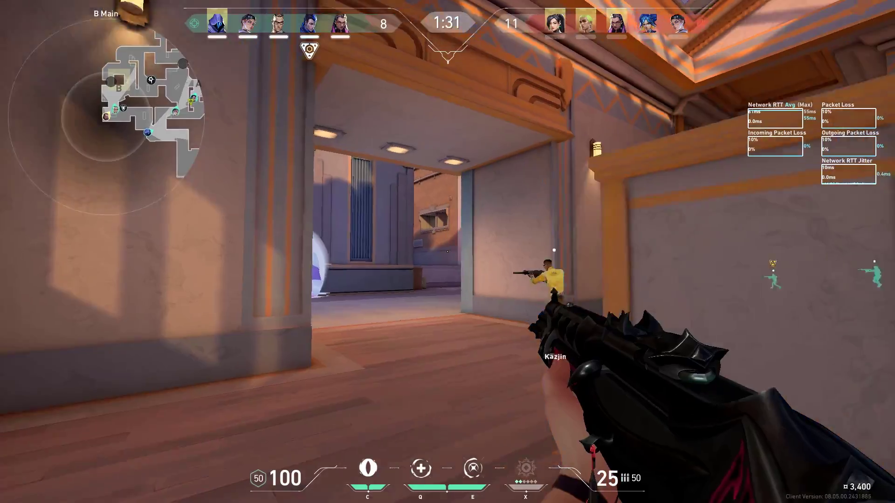
pyautogui.press('c')
pyautogui.click(447, 252)
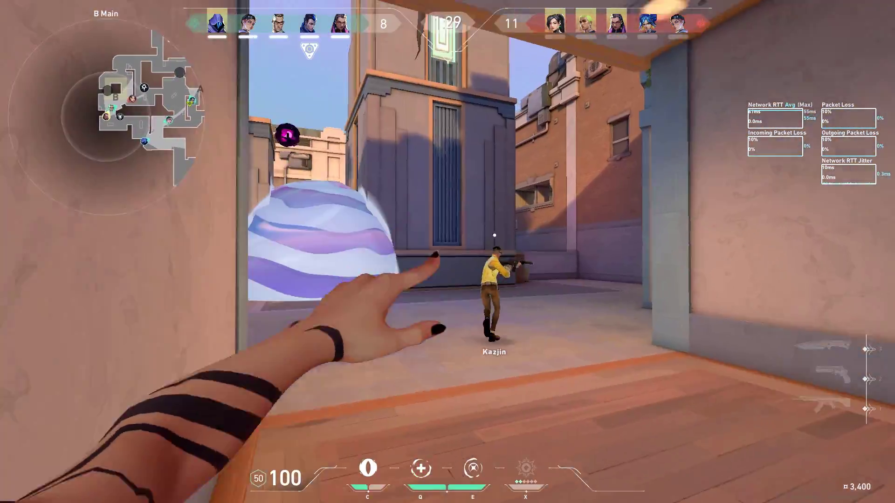
pyautogui.press('c')
pyautogui.click(447, 252)
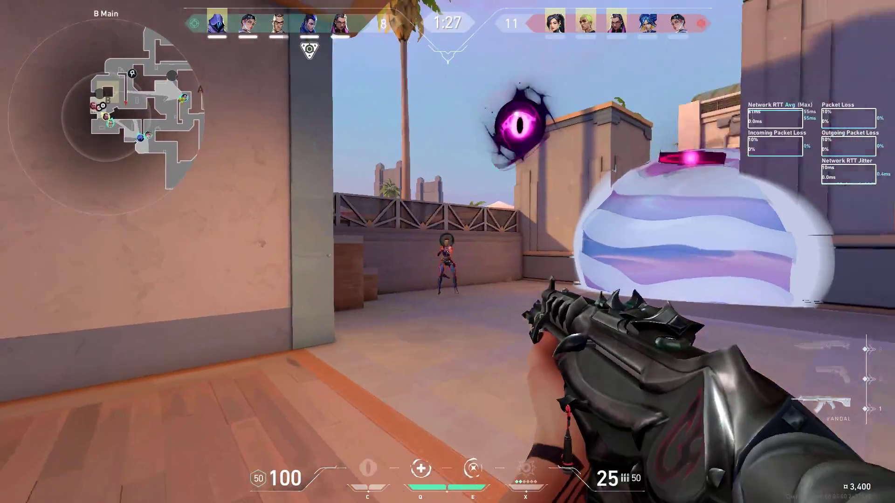
pyautogui.click(447, 252)
pyautogui.click(448, 252)
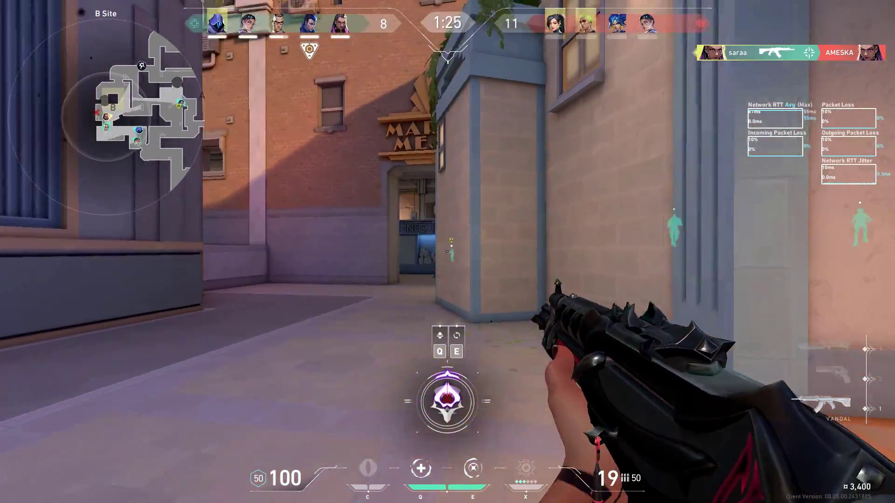
pyautogui.click(448, 252)
pyautogui.press('e')
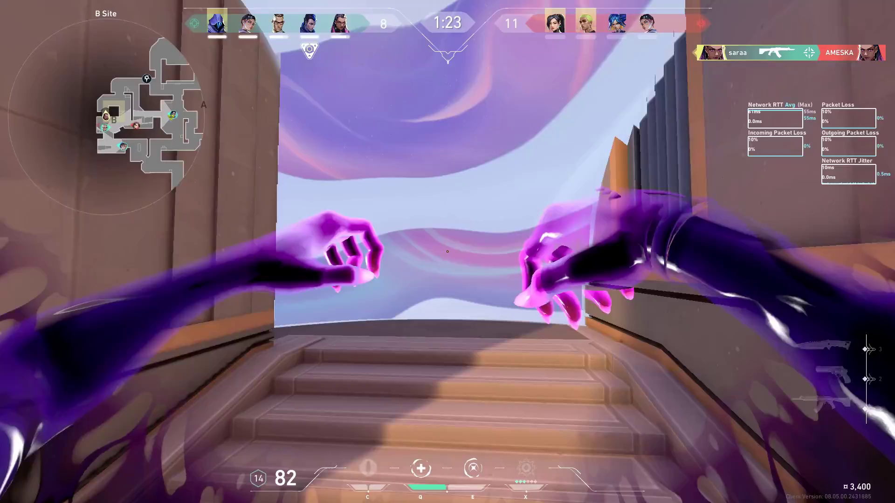
pyautogui.click(448, 252)
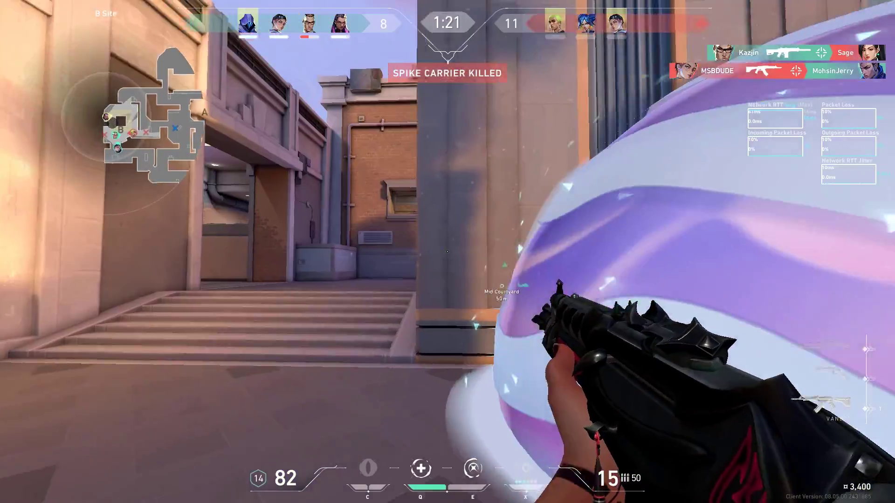
# Step: Push along the B Site wall, kill the corridor enemy, devour to heal and reload
pyautogui.press('w')
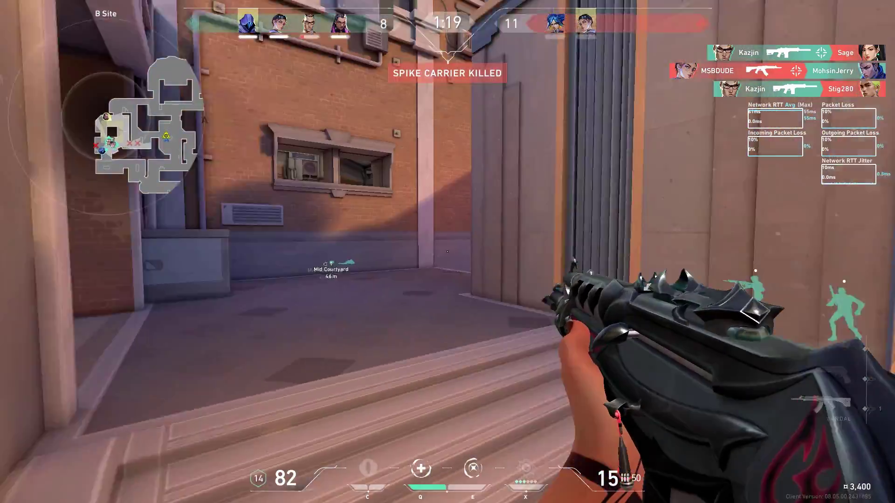
pyautogui.press('w')
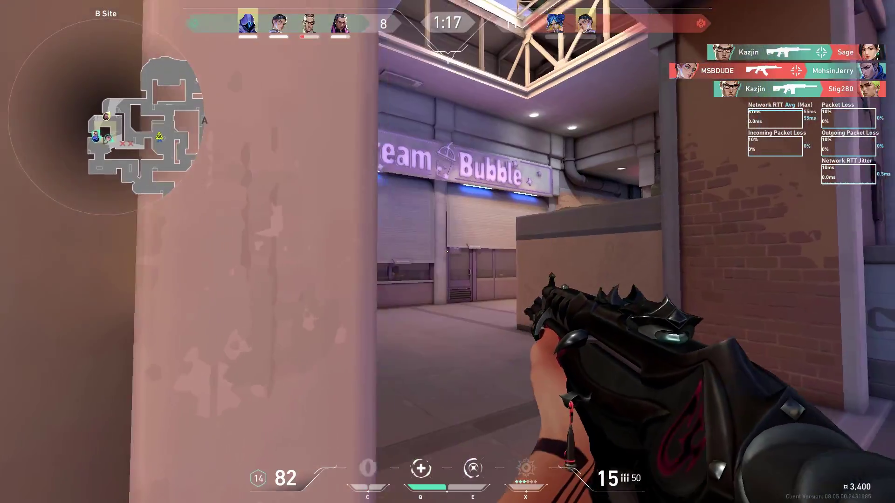
pyautogui.click(447, 252)
pyautogui.press('q')
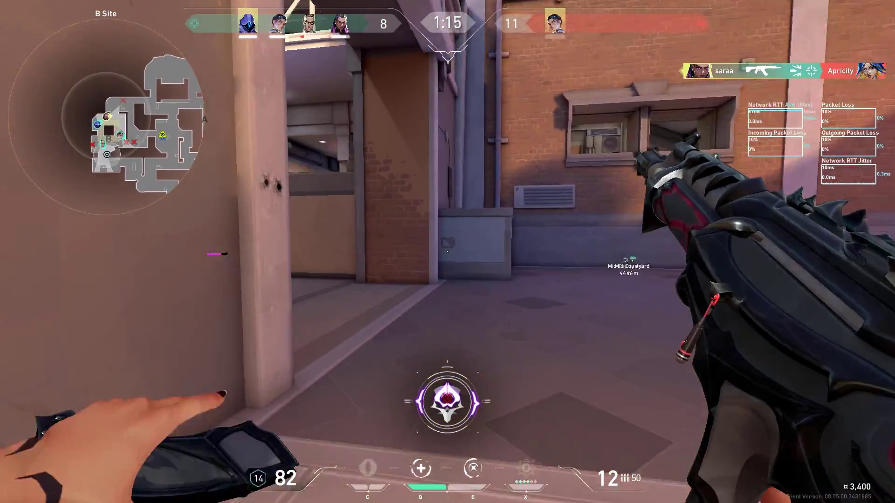
pyautogui.press('r')
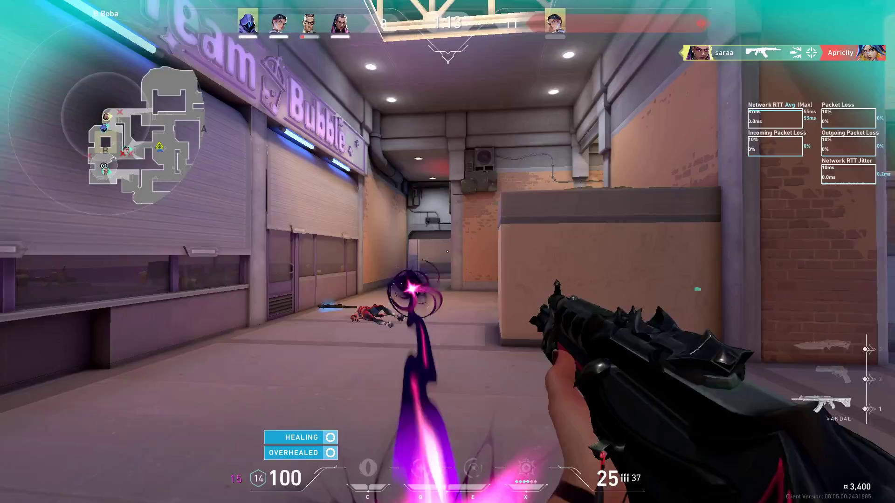
# Step: Swap between knife and Vandal while moving toward the Mid Top archway
pyautogui.press('3')
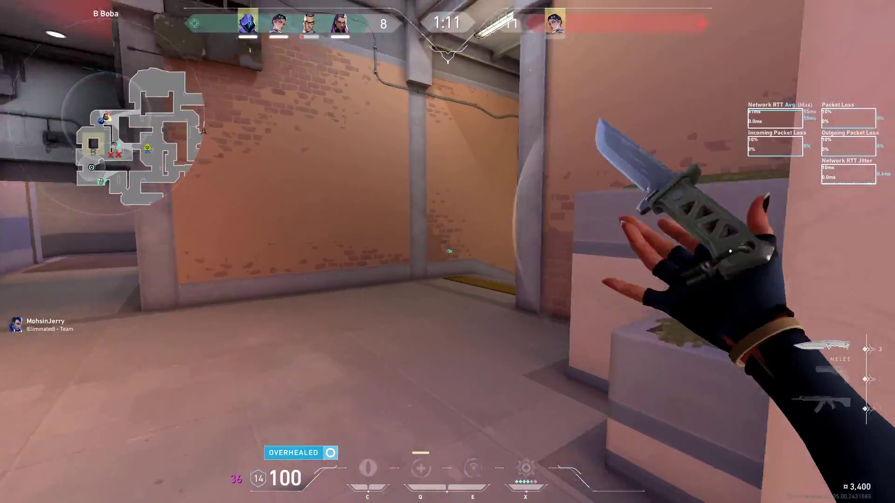
pyautogui.press('1')
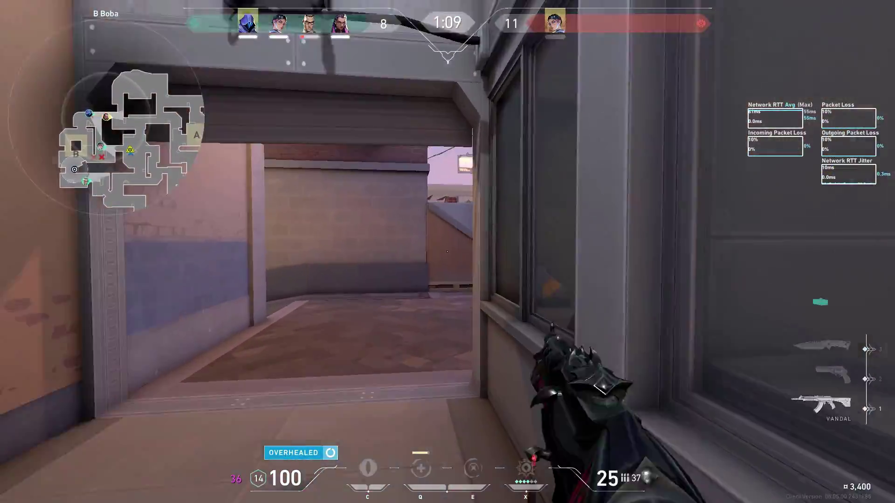
pyautogui.press('3')
pyautogui.press('1')
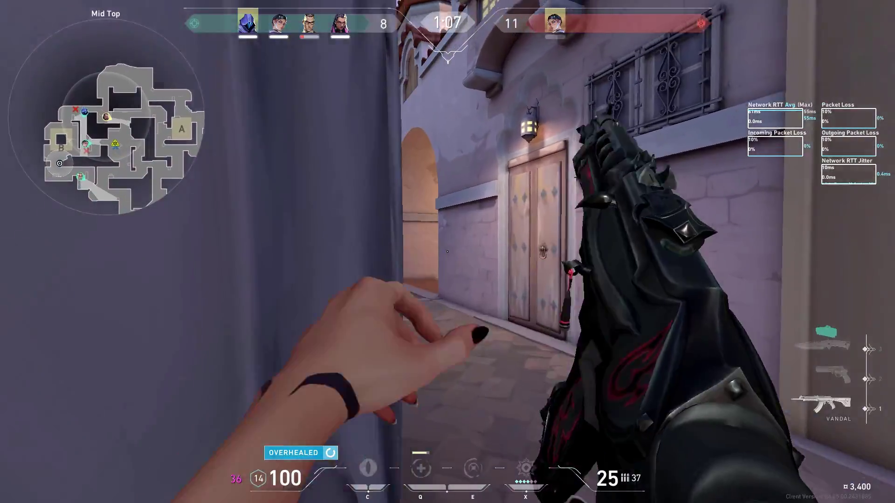
pyautogui.press('w')
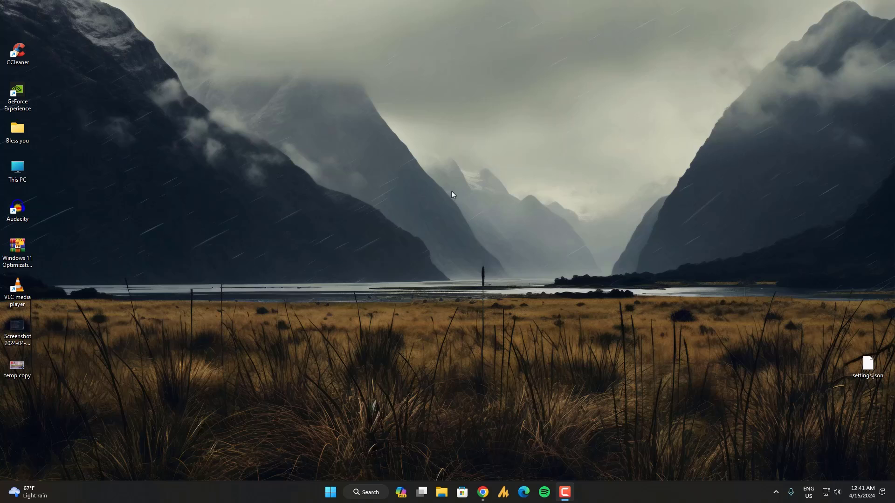
pyautogui.rightClick(20, 167)
pyautogui.click(86, 266)
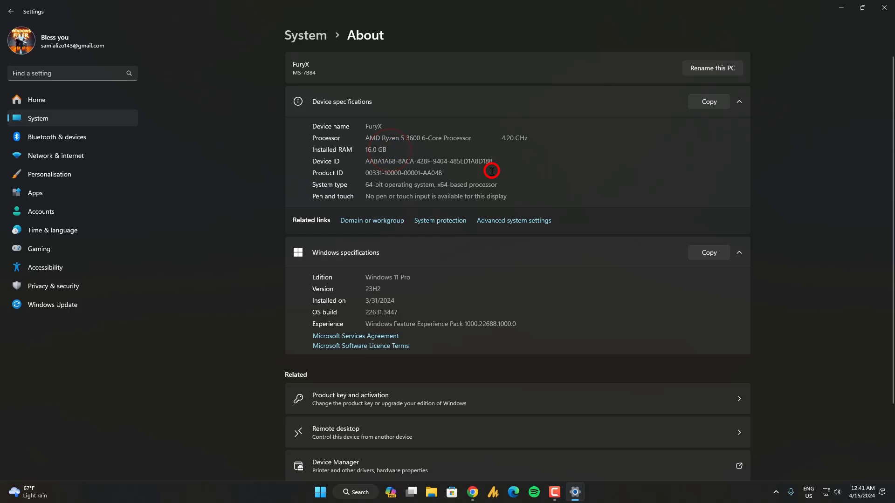
pyautogui.click(878, 12)
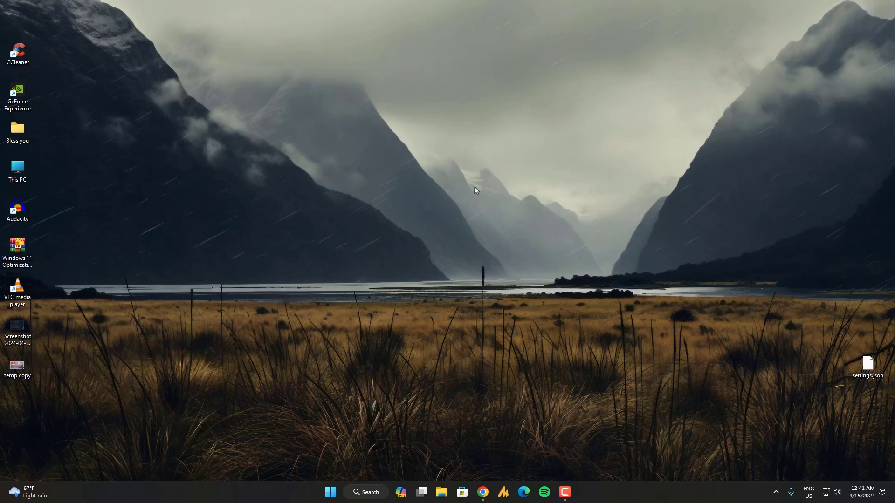
# Step: Search 'reg' from the Start menu and launch Registry Editor from Best match
pyautogui.press('super')
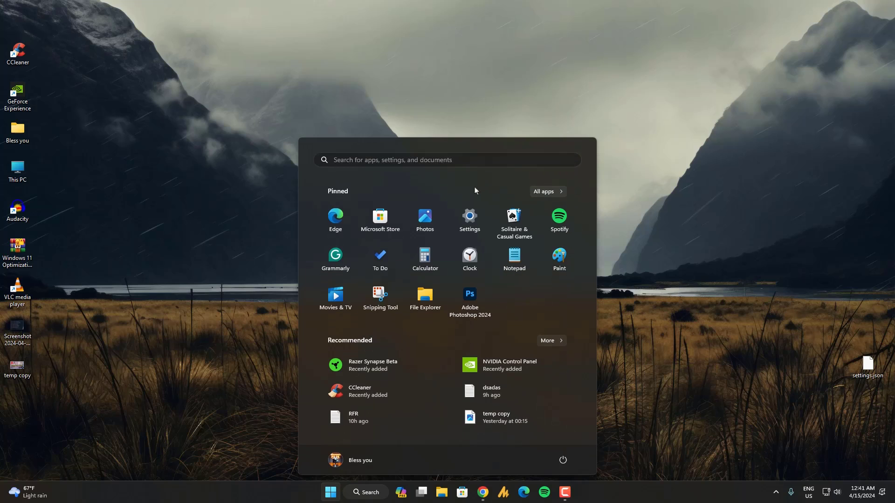
pyautogui.write('reg')
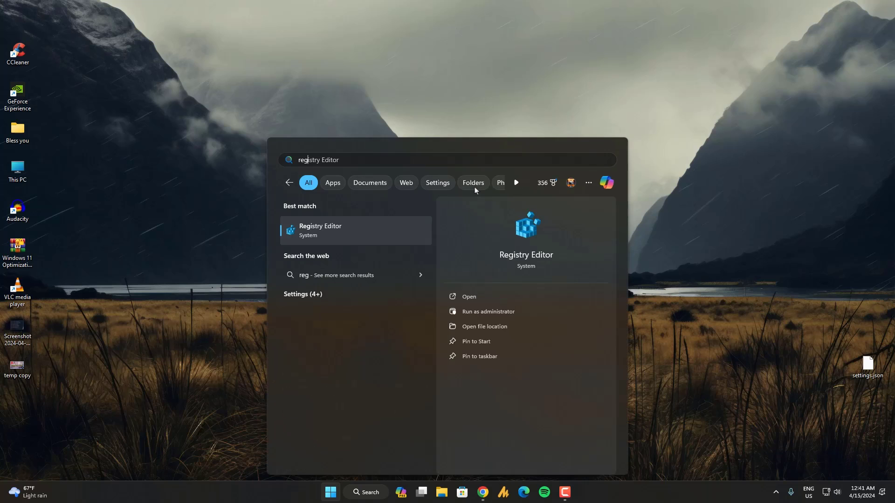
pyautogui.click(370, 228)
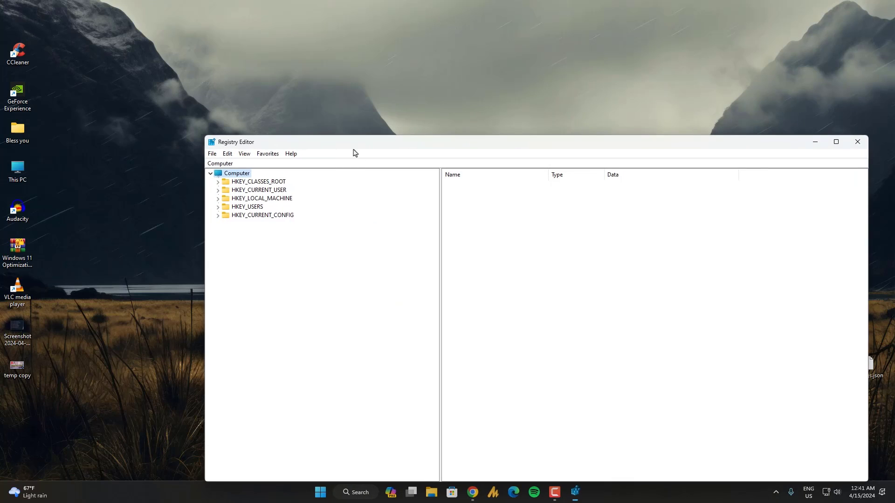
# Step: Open the registry export dialog with range All and enter the file name backup
pyautogui.moveTo(352, 145); pyautogui.dragTo(323, 94)
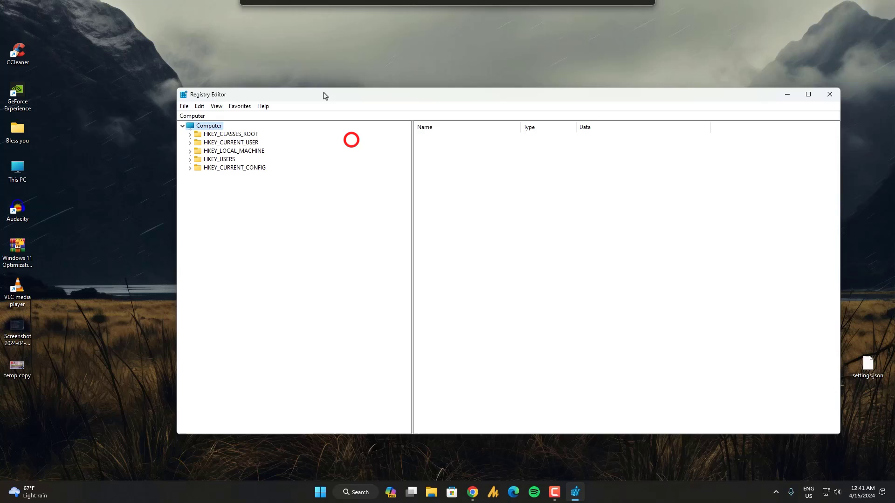
pyautogui.click(184, 105)
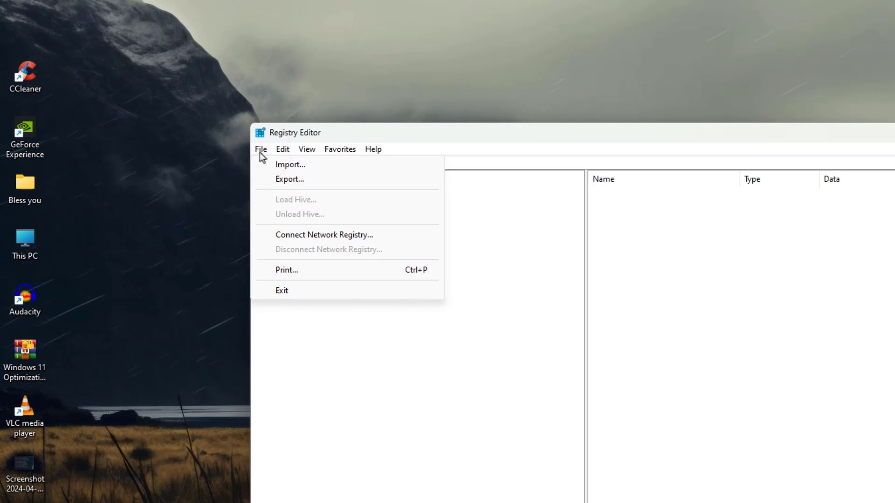
pyautogui.press('Right')
pyautogui.press('Right')
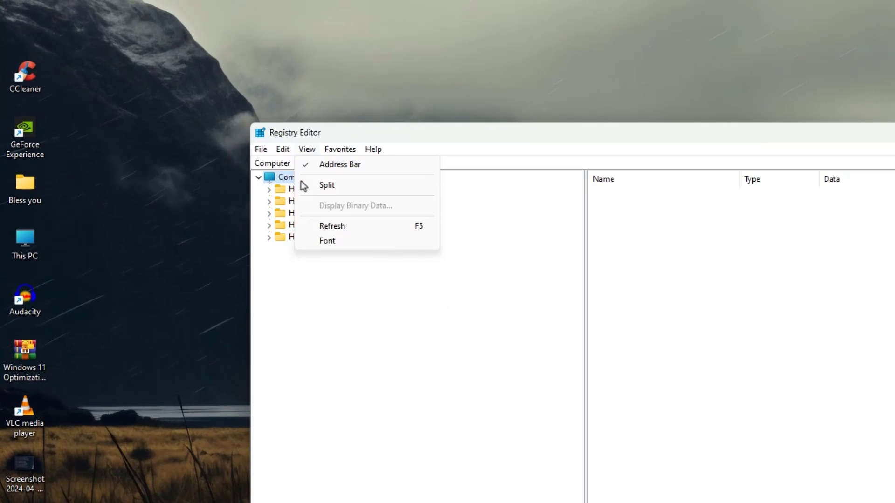
pyautogui.press('Left')
pyautogui.press('Left')
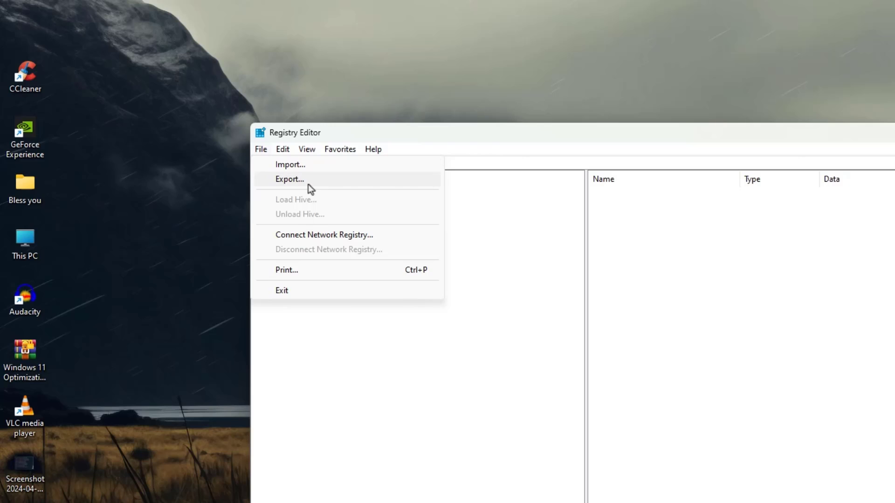
pyautogui.click(309, 184)
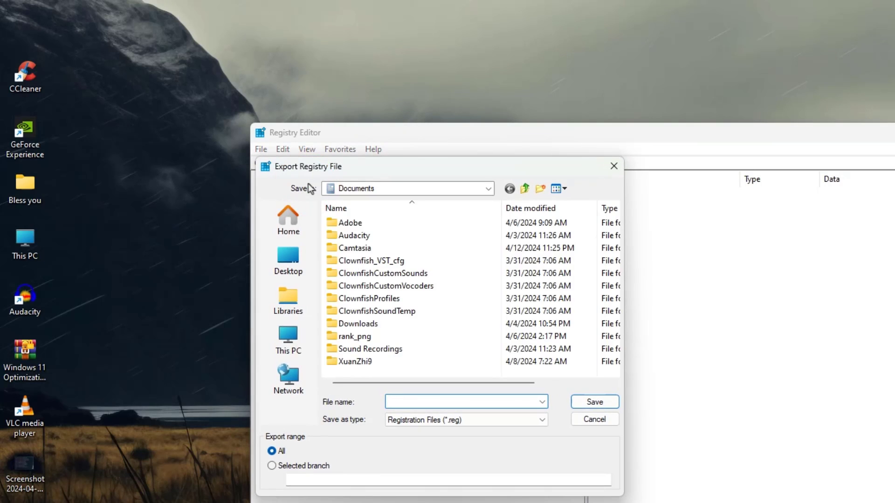
pyautogui.click(286, 340)
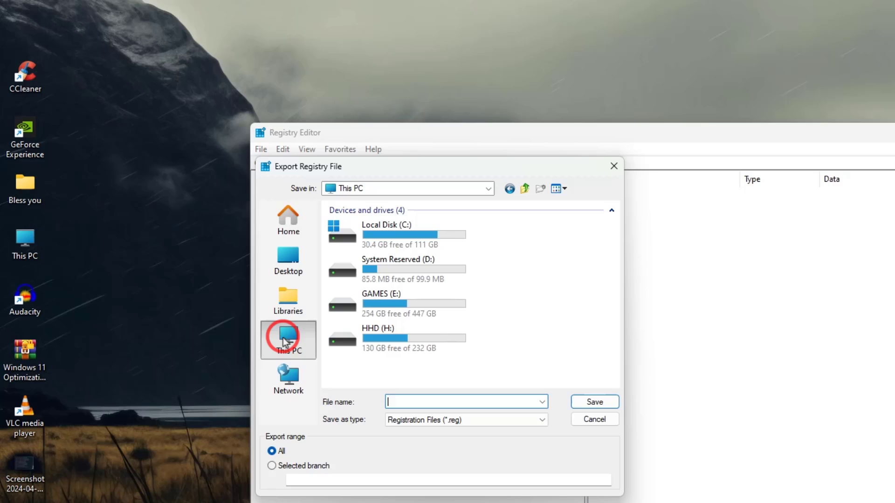
pyautogui.click(288, 301)
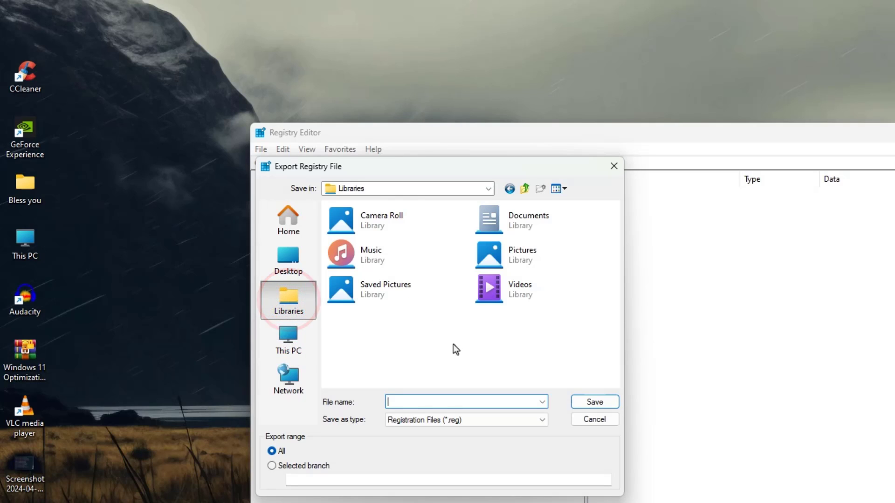
pyautogui.click(455, 344)
pyautogui.click(441, 401)
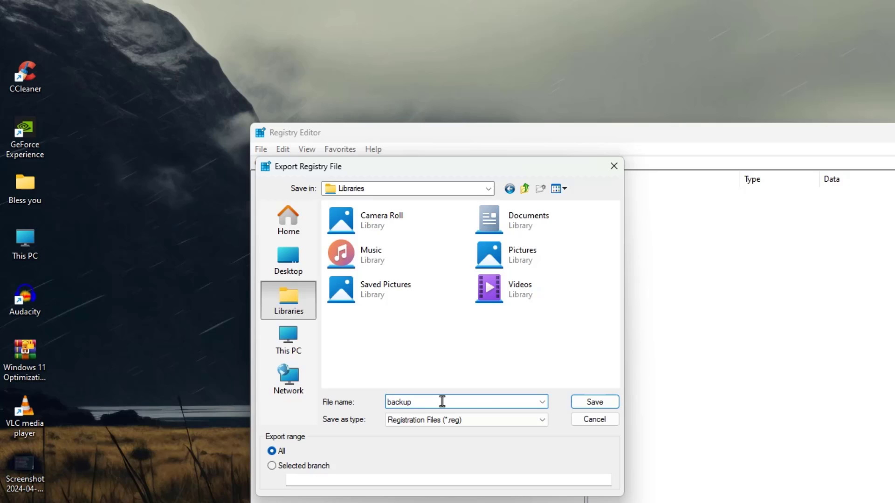
# Step: Save the backup to the GAMES (E:) drive after Libraries rejects the save
pyautogui.click(592, 401)
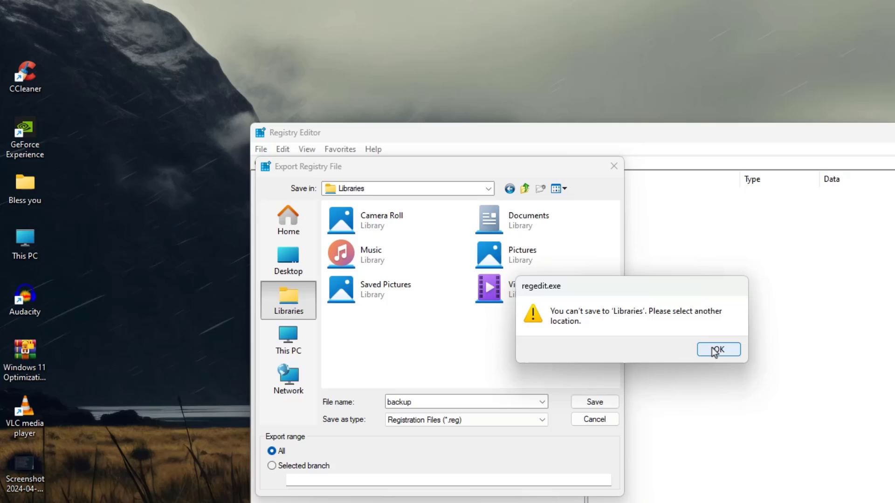
pyautogui.click(714, 350)
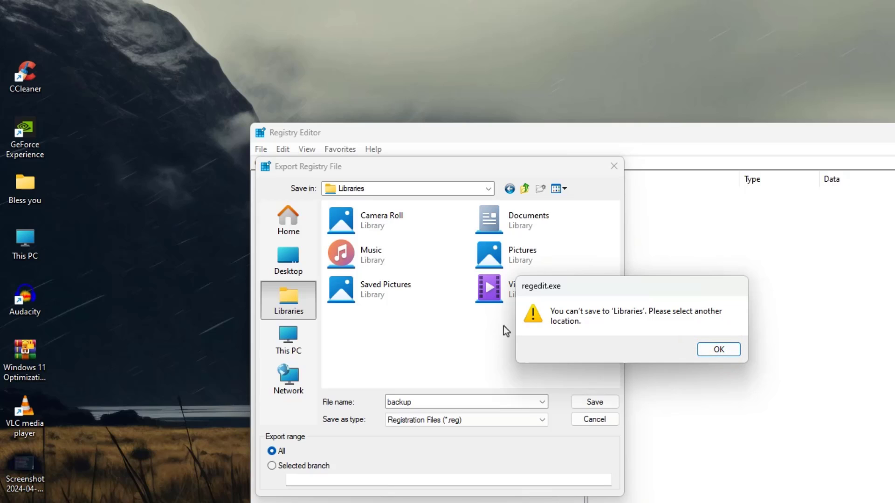
pyautogui.click(720, 350)
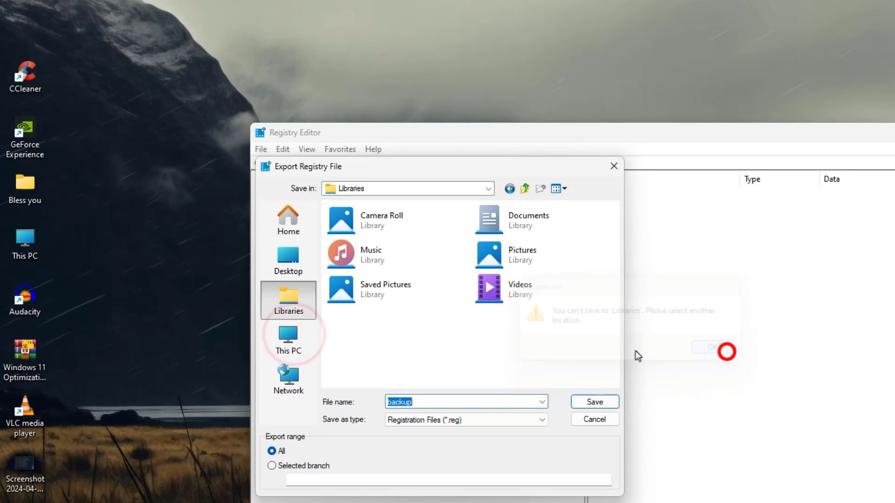
pyautogui.click(292, 339)
pyautogui.doubleClick(401, 294)
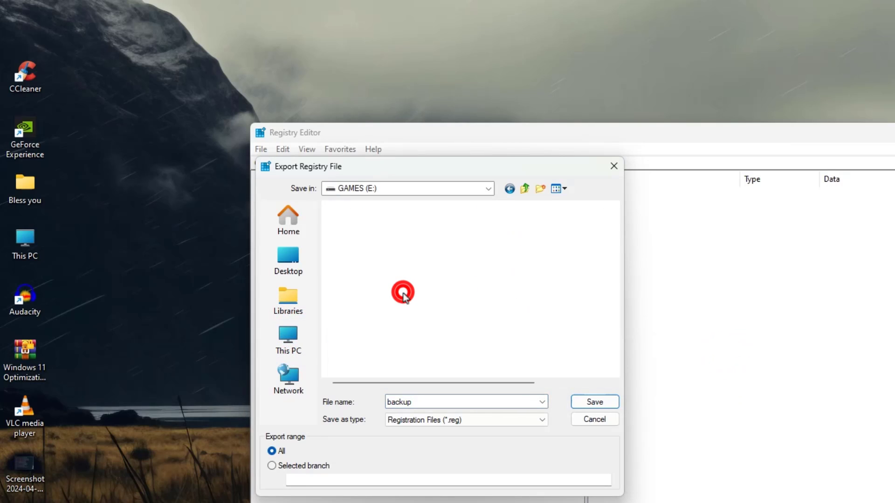
pyautogui.click(590, 404)
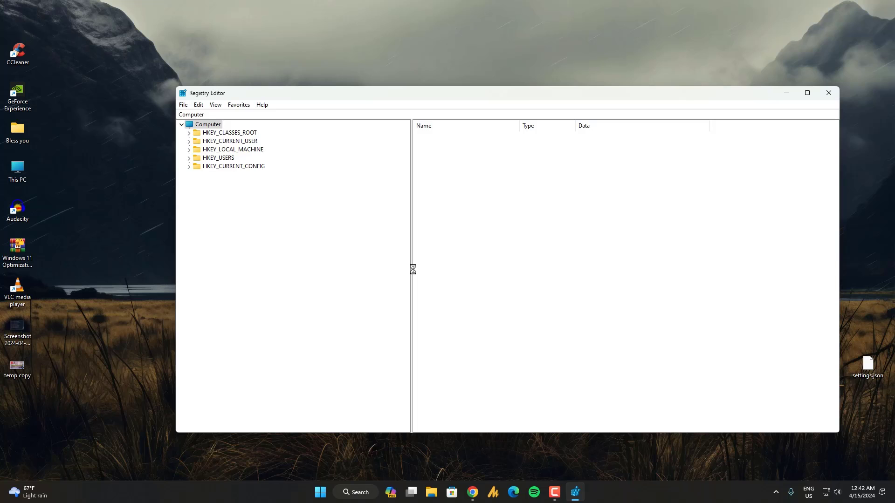
# Step: Expand HKEY_LOCAL_MACHINE > SYSTEM > CurrentControlSet in the key tree
pyautogui.click(202, 143)
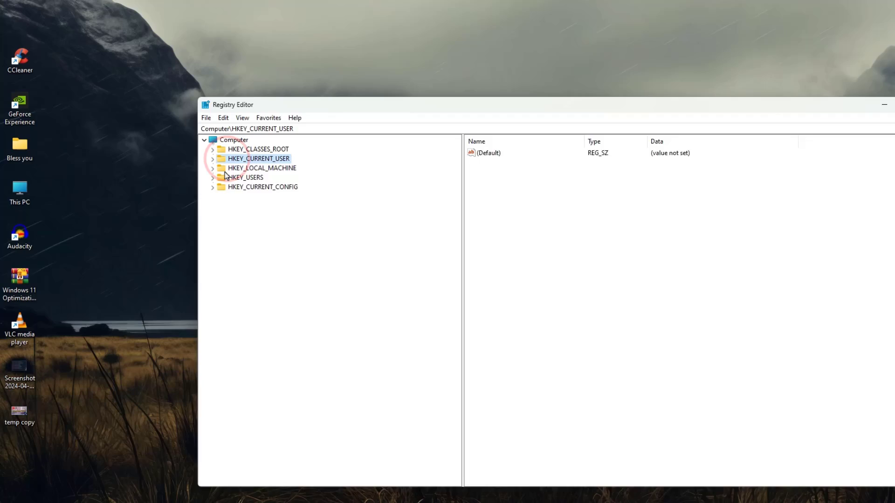
pyautogui.click(202, 150)
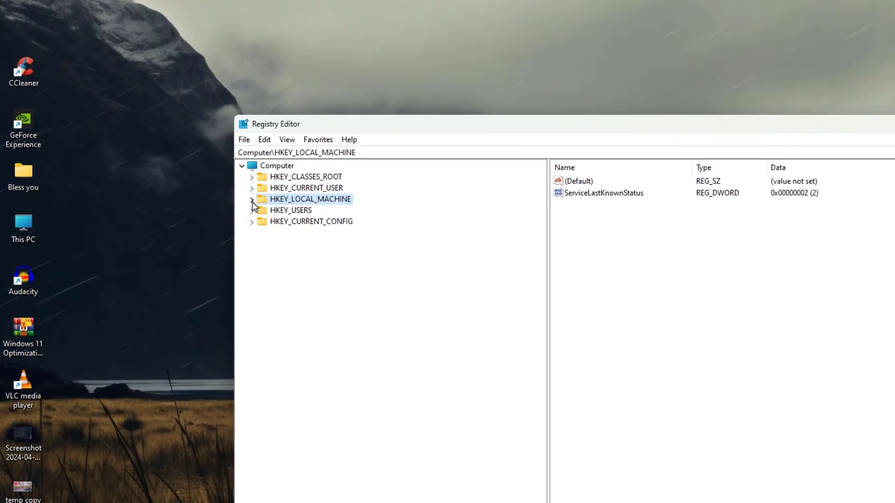
pyautogui.click(252, 200)
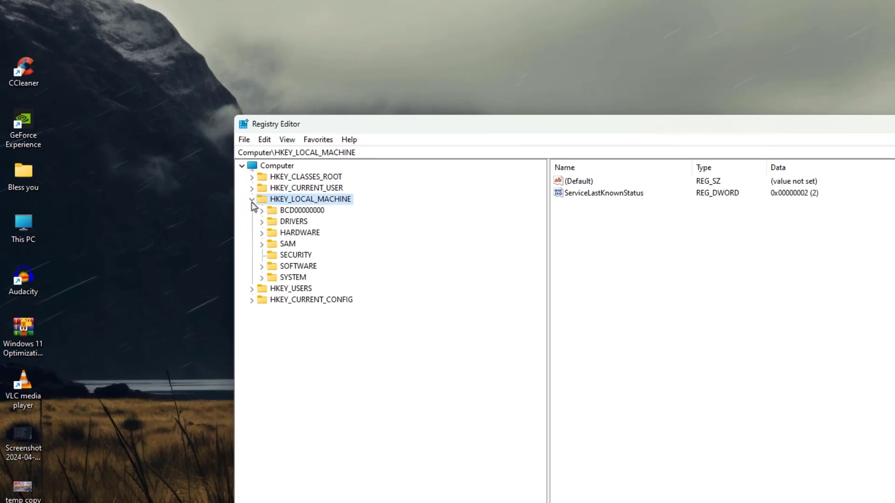
pyautogui.click(278, 277)
pyautogui.click(262, 278)
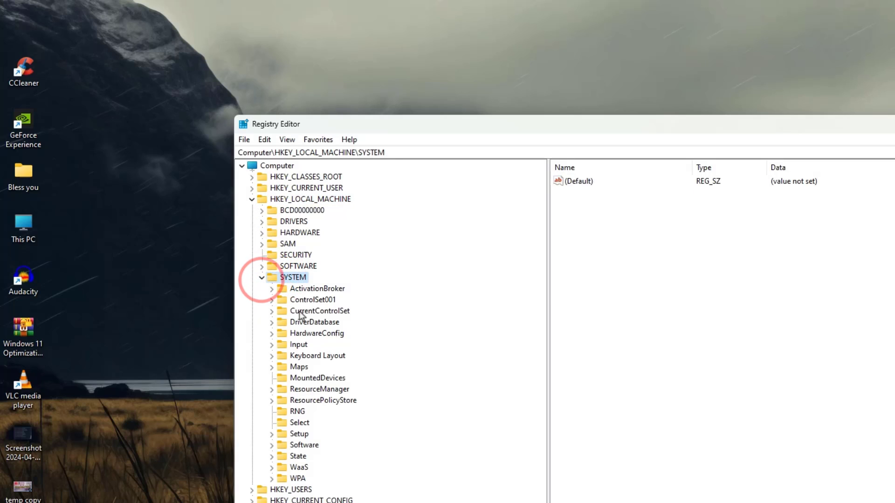
pyautogui.click(300, 311)
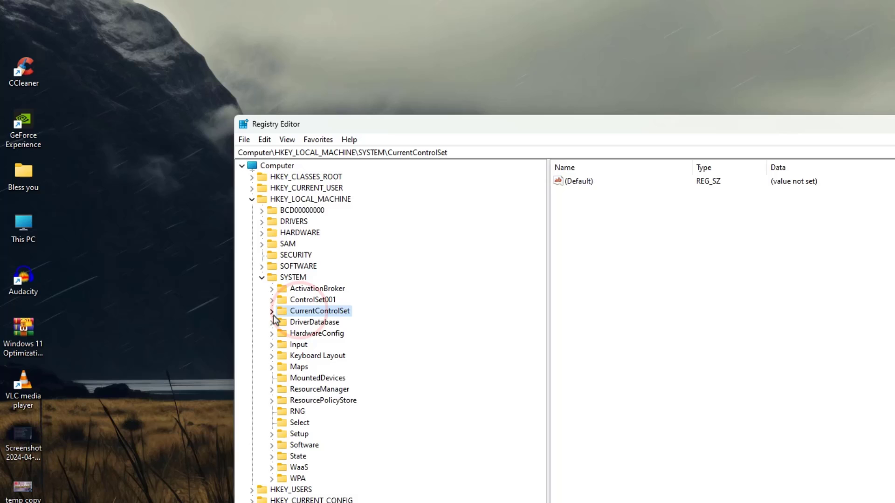
pyautogui.click(271, 312)
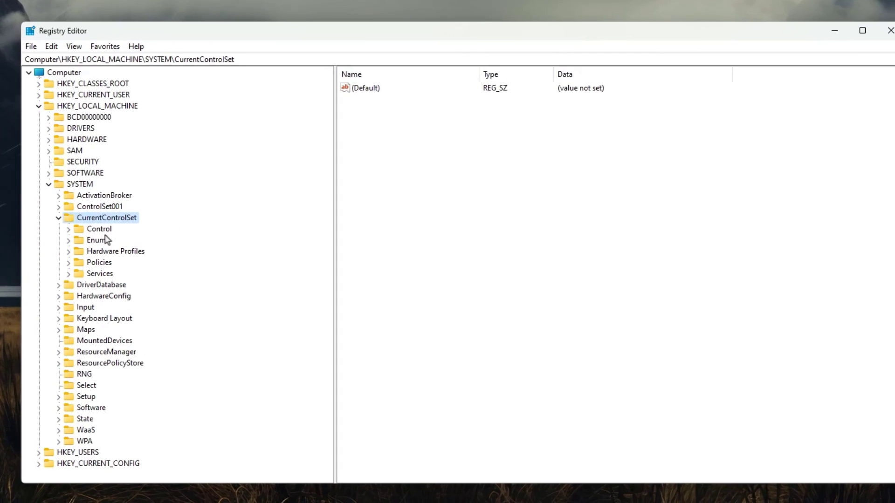
# Step: Expand Control and then Session Manager to reveal its Power subkey
pyautogui.click(102, 231)
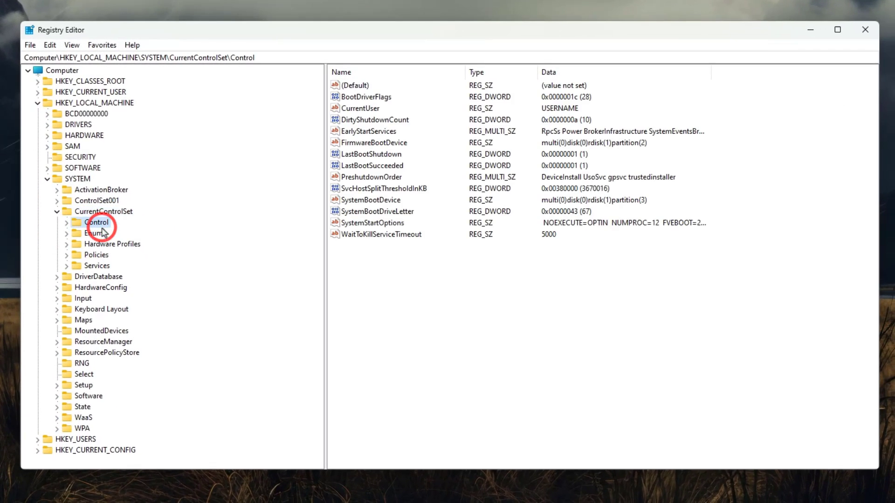
pyautogui.click(67, 222)
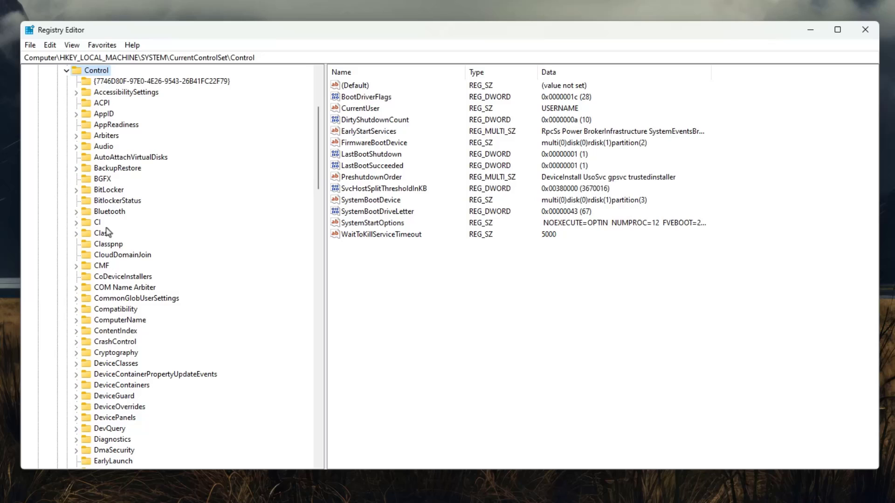
pyautogui.press('s')
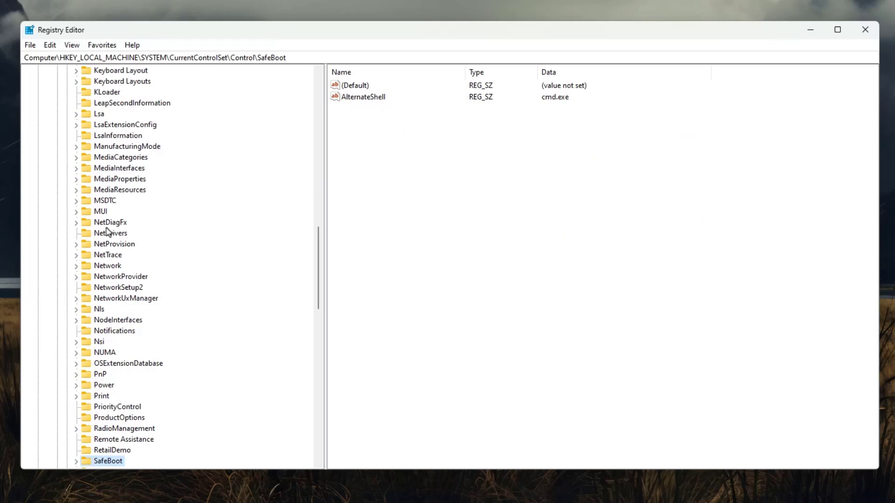
pyautogui.scroll(-4, 107, 231)
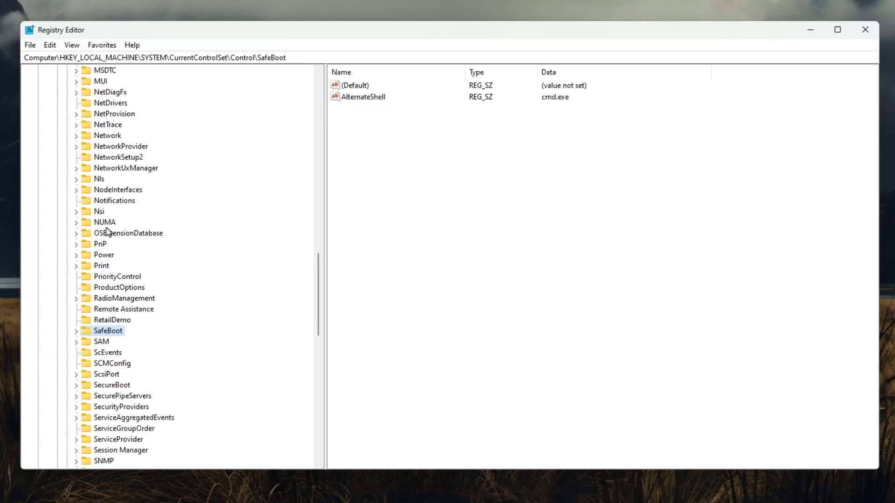
pyautogui.scroll(-2, 107, 232)
pyautogui.press('Down')
pyautogui.press('Down')
pyautogui.press('Down')
pyautogui.press('Down')
pyautogui.press('Down')
pyautogui.press('Down')
pyautogui.press('Down')
pyautogui.press('Down')
pyautogui.press('Down')
pyautogui.press('Down')
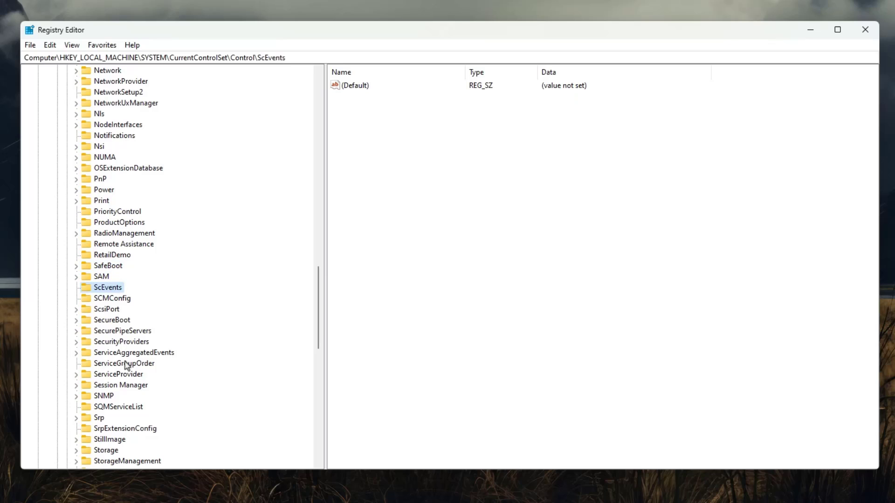
pyautogui.click(129, 387)
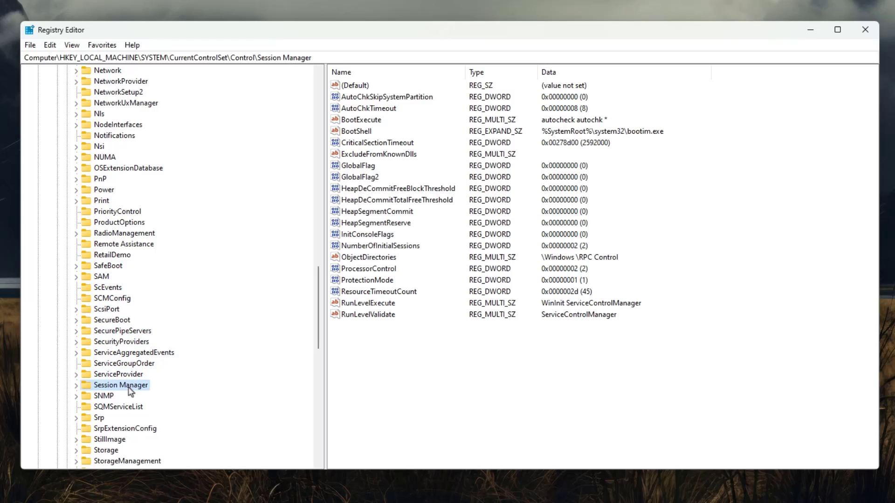
pyautogui.click(76, 386)
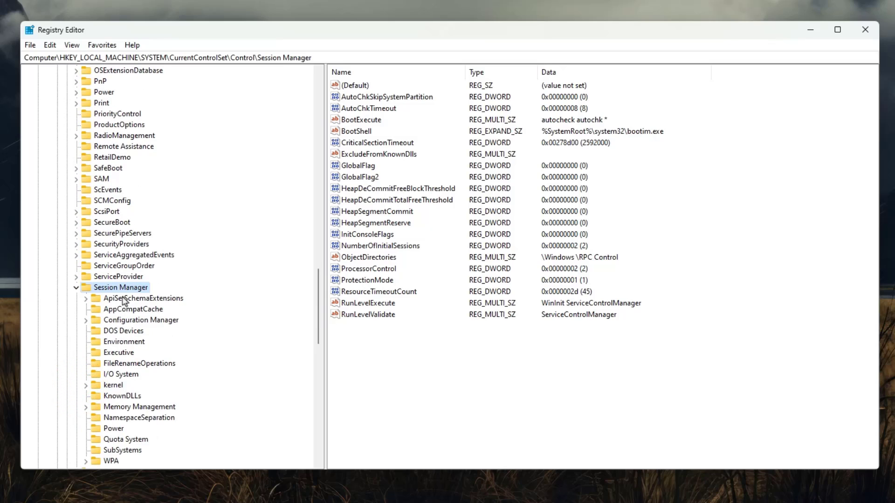
pyautogui.scroll(-1, 124, 301)
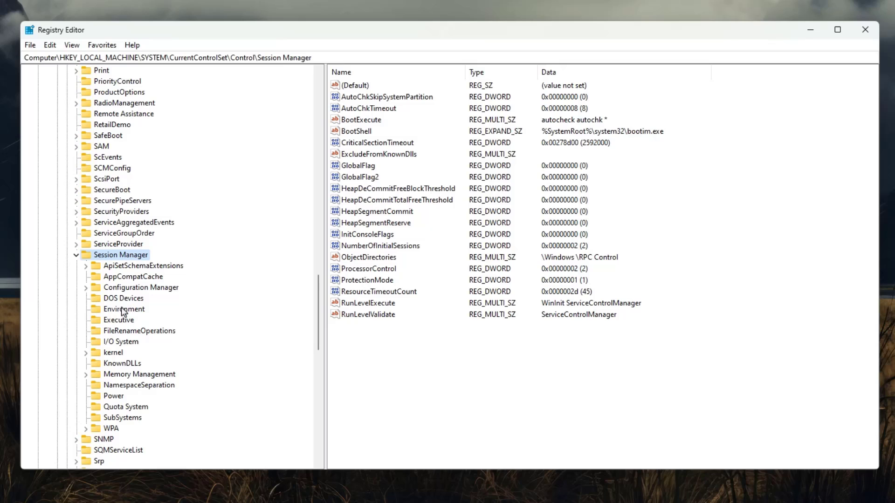
# Step: Add a DWORD (32-bit) value in Power and try naming it CoalescingTimerInterval
pyautogui.click(115, 397)
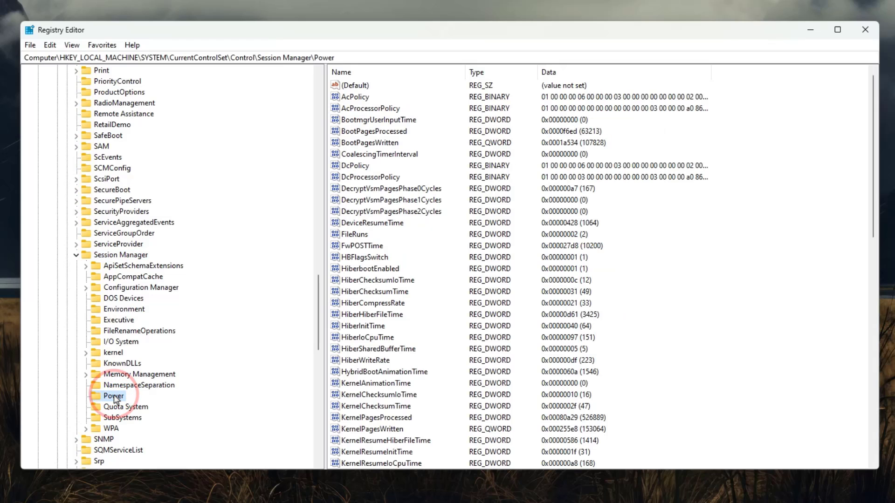
pyautogui.scroll(-5, 643, 315)
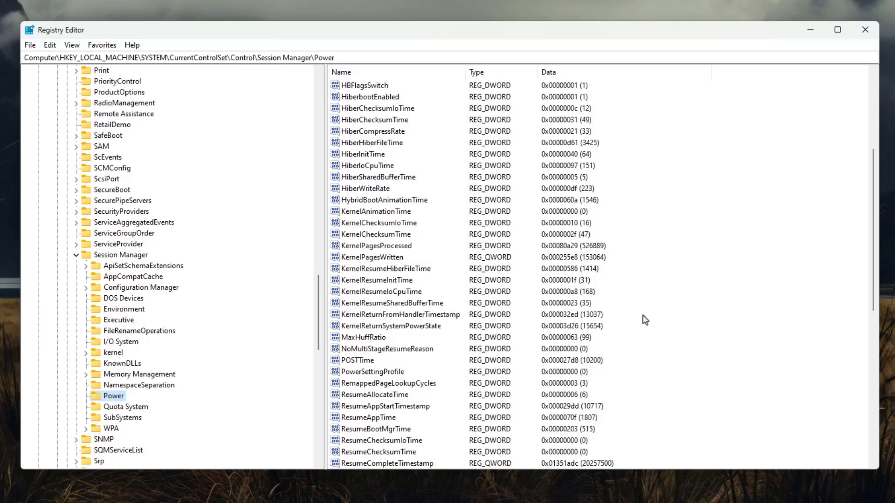
pyautogui.rightClick(681, 310)
pyautogui.moveTo(723, 321)
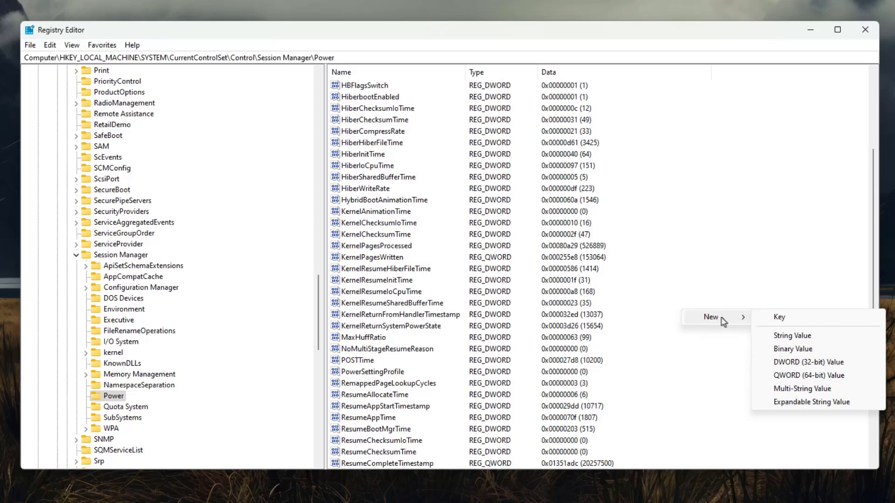
pyautogui.click(808, 365)
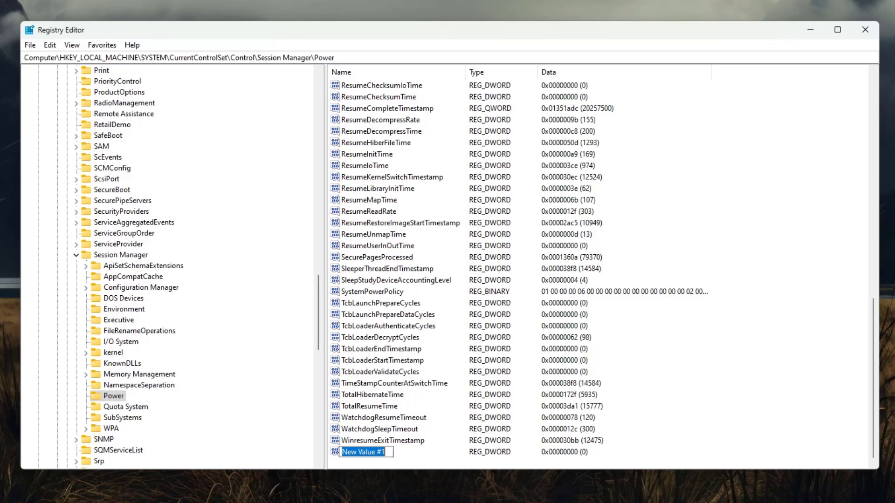
pyautogui.write('CoalescingTimerInterval')
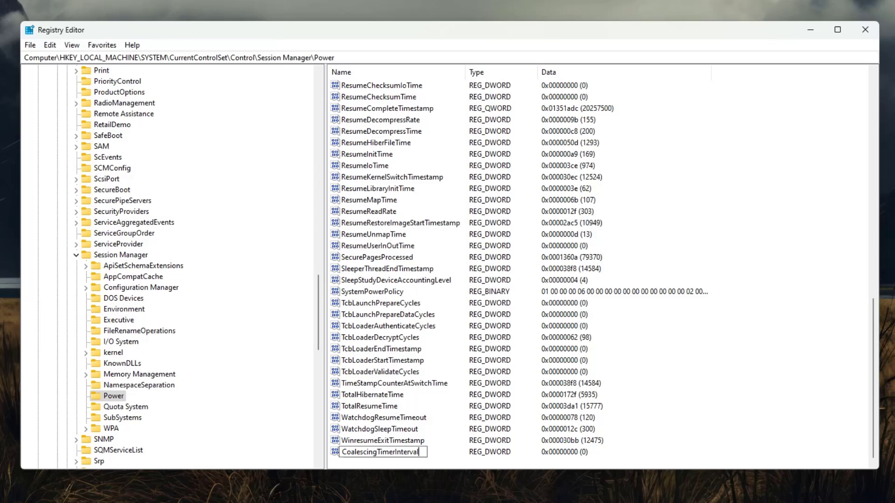
pyautogui.press('Return')
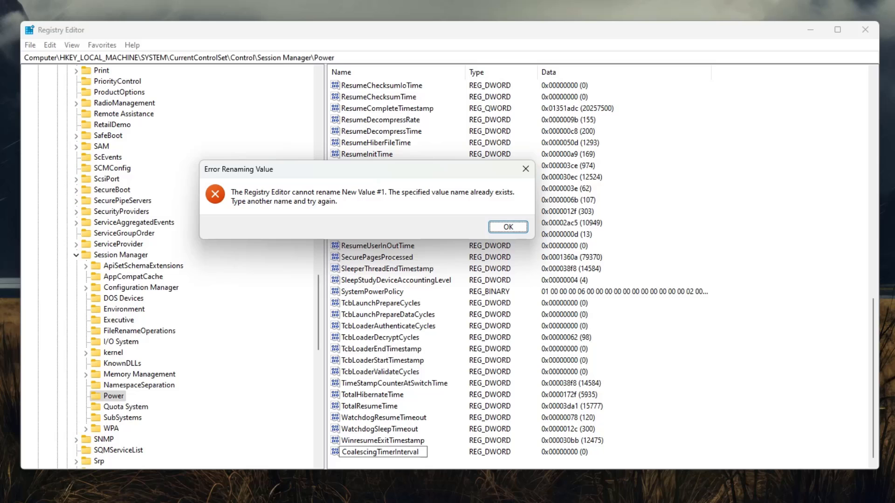
# Step: Dismiss the name-exists error and confirm CoalescingTimerInterval stays at 0 without changes
pyautogui.click(508, 227)
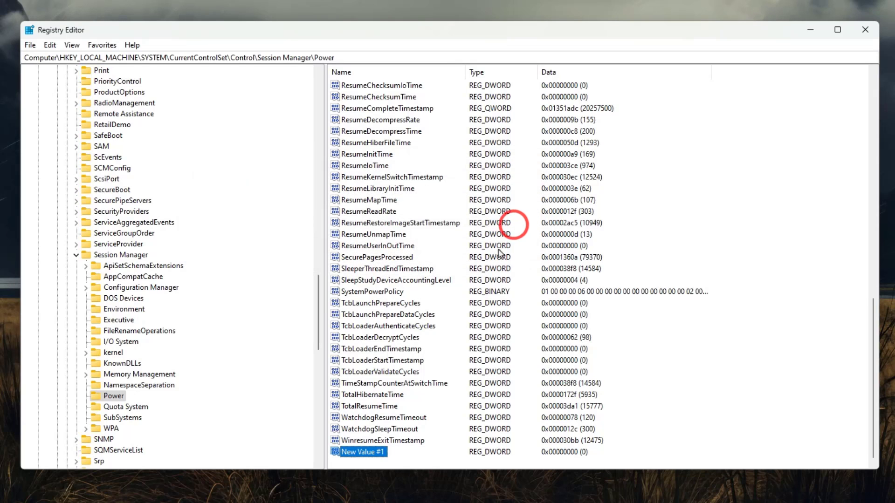
pyautogui.press('c')
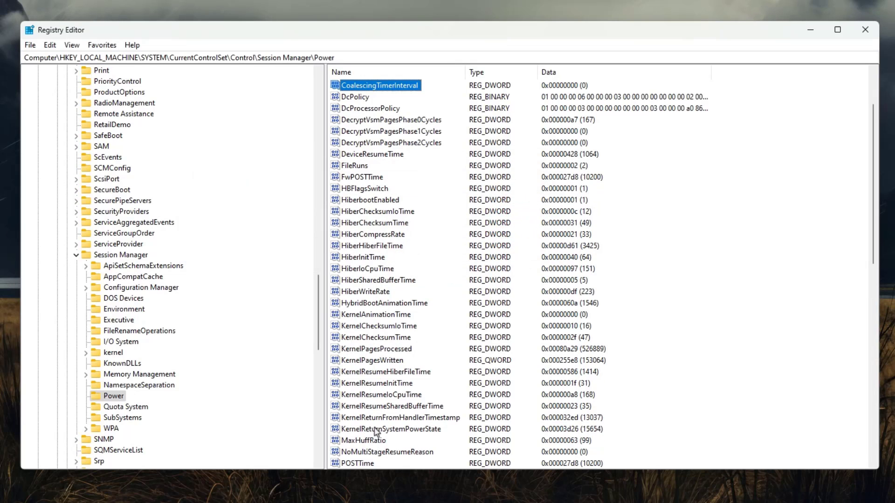
pyautogui.doubleClick(371, 87)
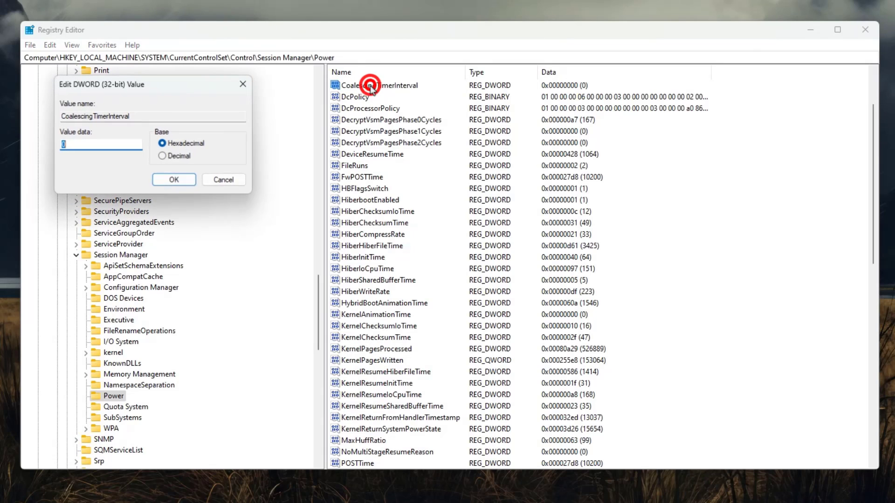
pyautogui.click(221, 178)
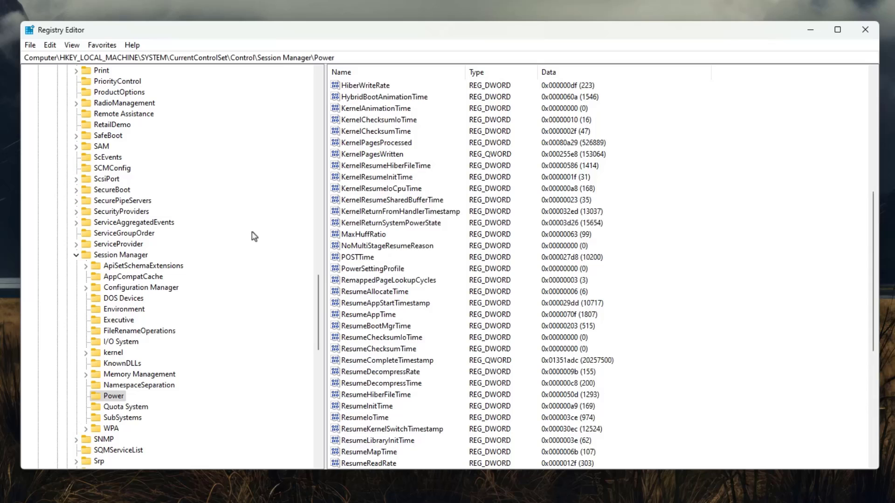
# Step: Delete the leftover New Value #1 from the Power key
pyautogui.scroll(-15, 372, 326)
pyautogui.click(373, 451)
pyautogui.press('Delete')
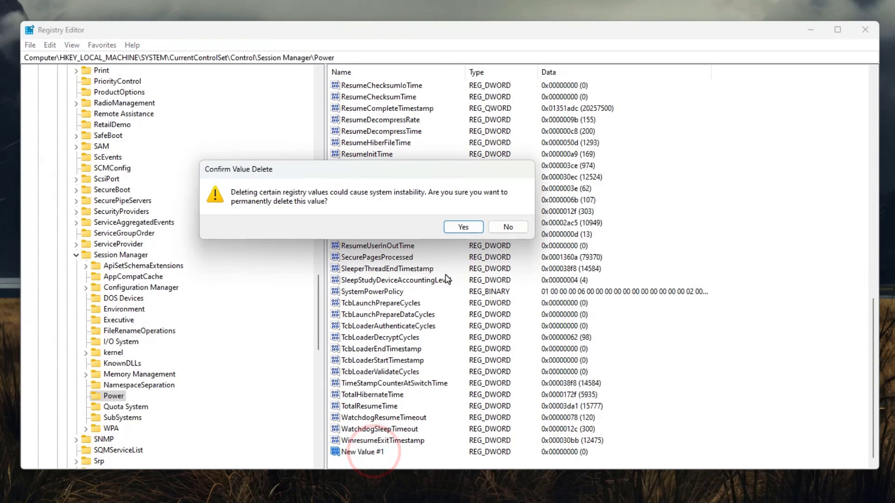
pyautogui.click(465, 224)
pyautogui.scroll(4, 444, 373)
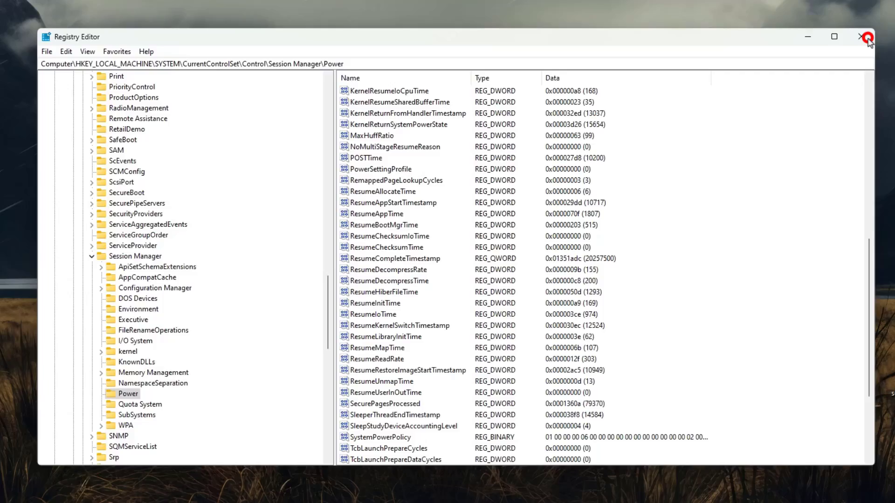
# Step: Close Registry Editor and open Graphics settings via a 'graphics settings' search
pyautogui.click(864, 30)
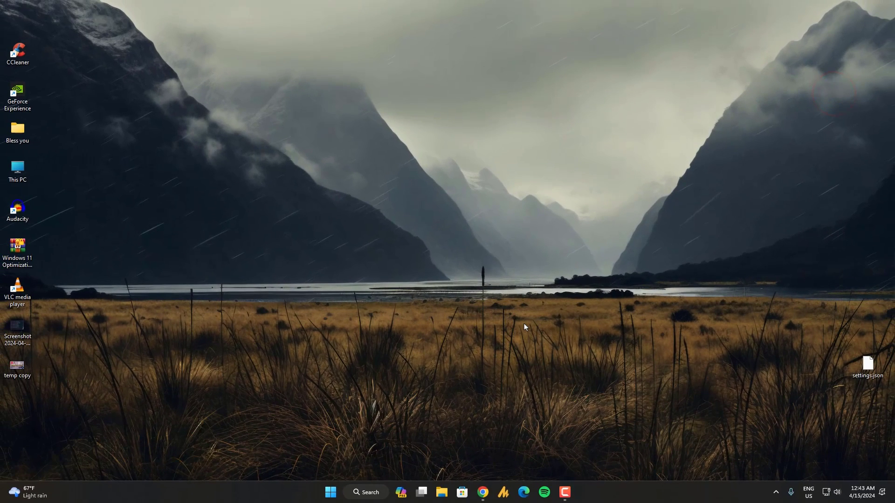
pyautogui.press('super')
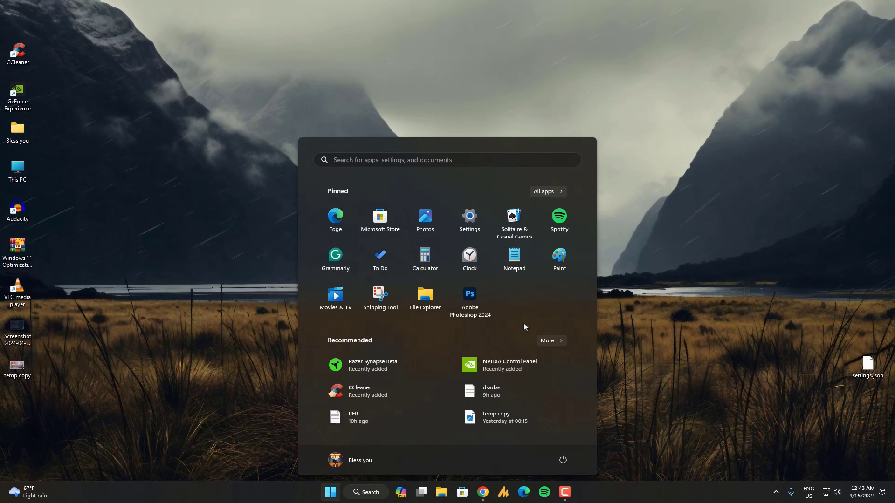
pyautogui.write('graphics settings')
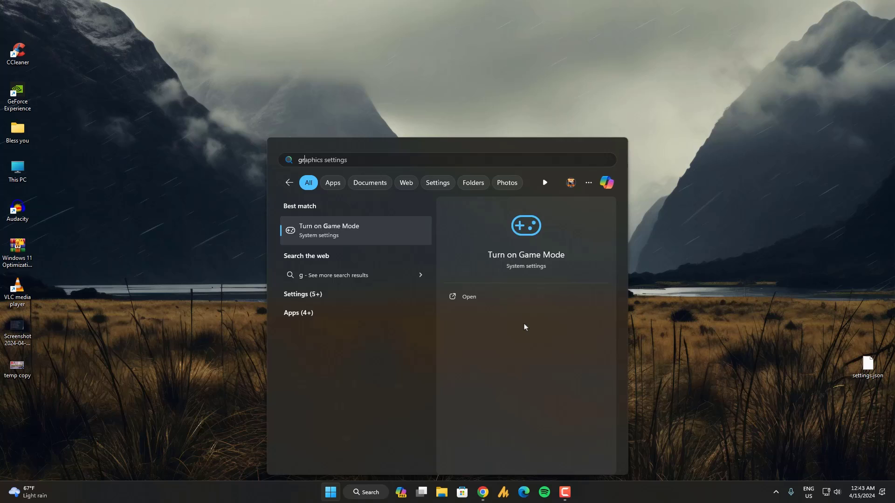
pyautogui.click(352, 234)
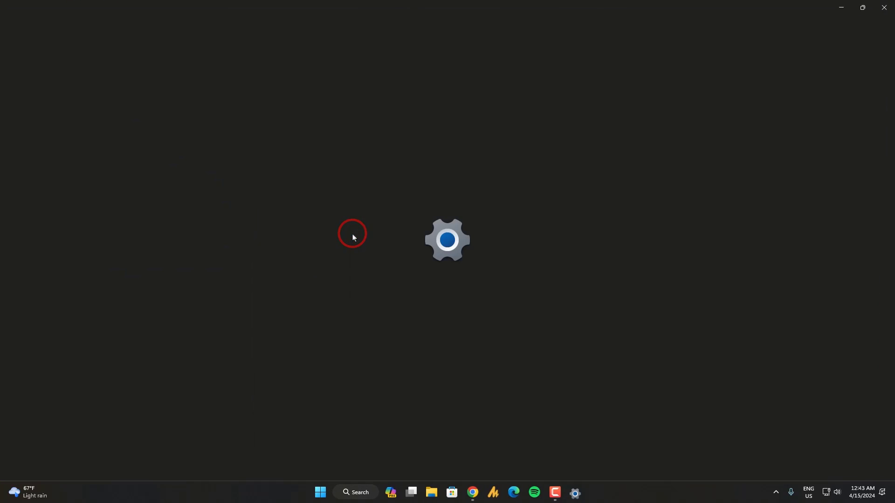
# Step: Save High performance as BootstrapPackagedGame's graphics preference
pyautogui.scroll(-3, 357, 206)
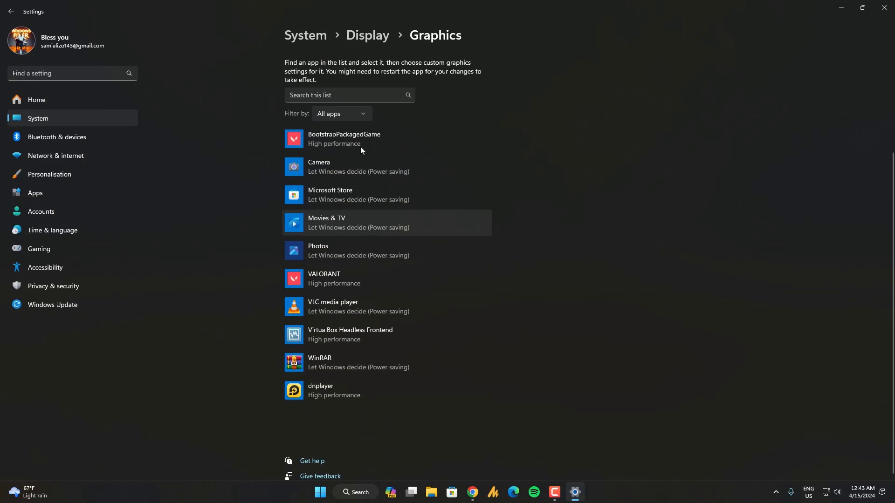
pyautogui.click(361, 146)
pyautogui.click(418, 174)
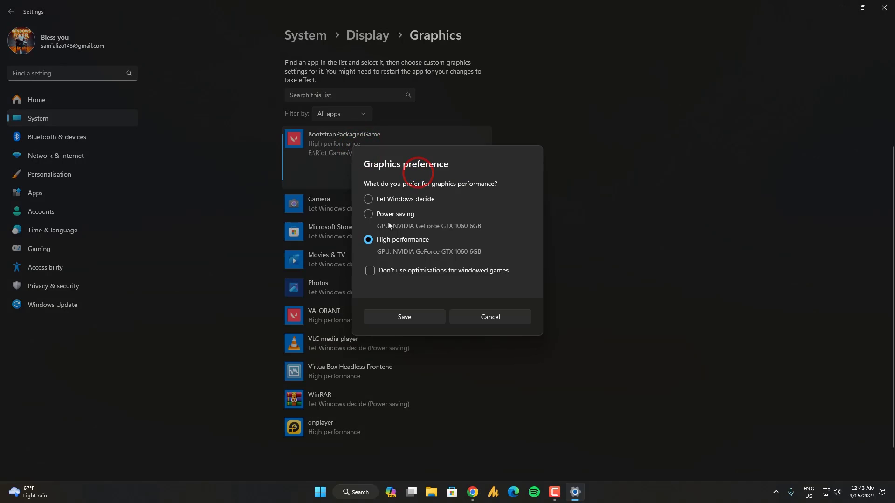
pyautogui.click(378, 241)
pyautogui.click(419, 316)
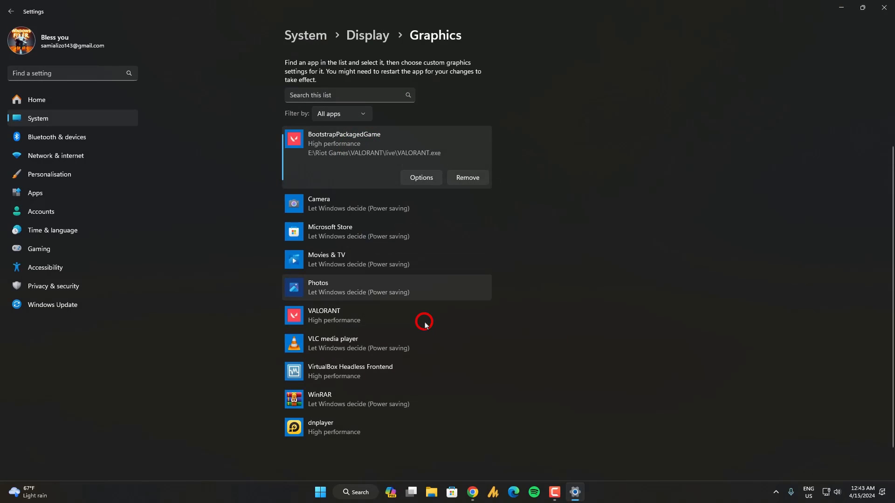
pyautogui.scroll(5, 412, 308)
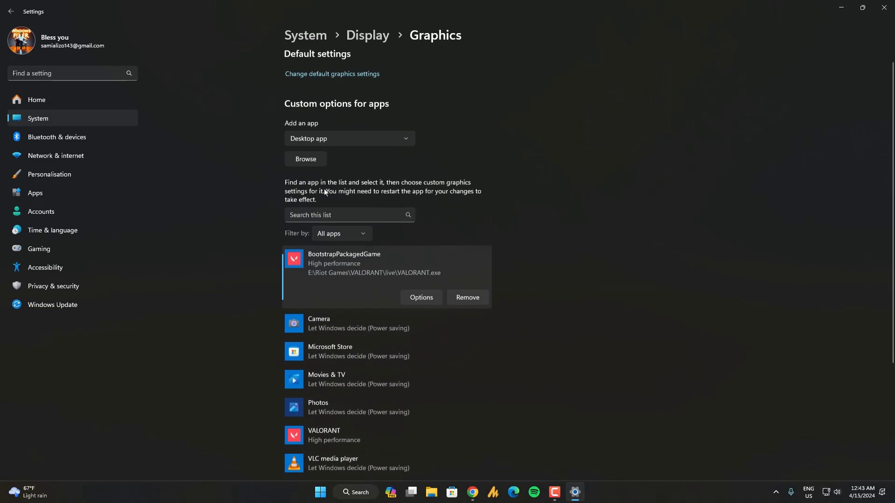
# Step: Browse to the VALORANT executable and recheck BootstrapPackagedGame, leaving both unchanged
pyautogui.click(303, 166)
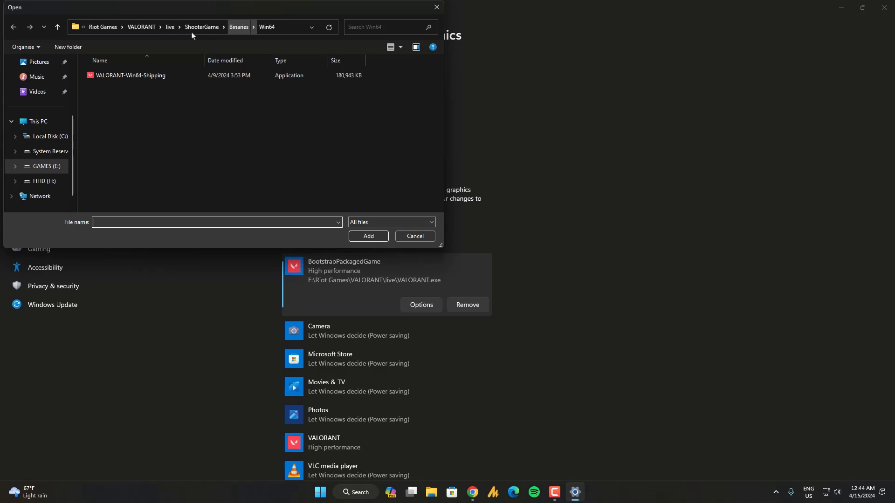
pyautogui.click(146, 76)
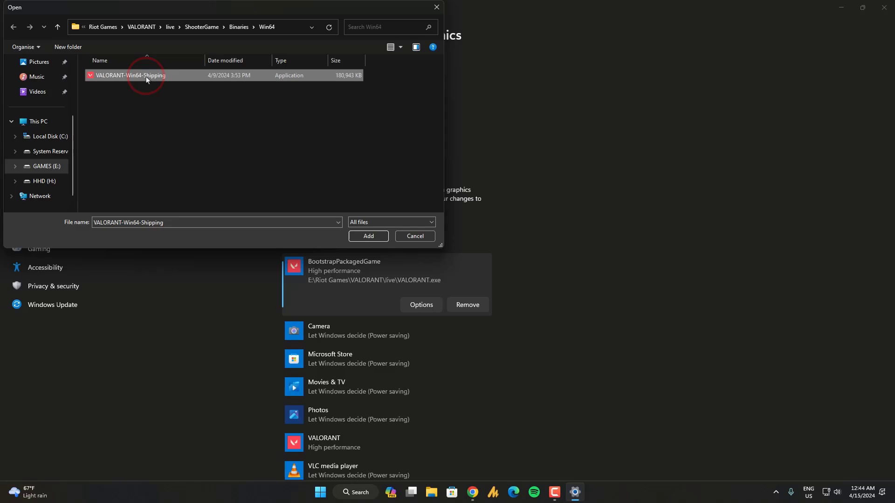
pyautogui.click(170, 27)
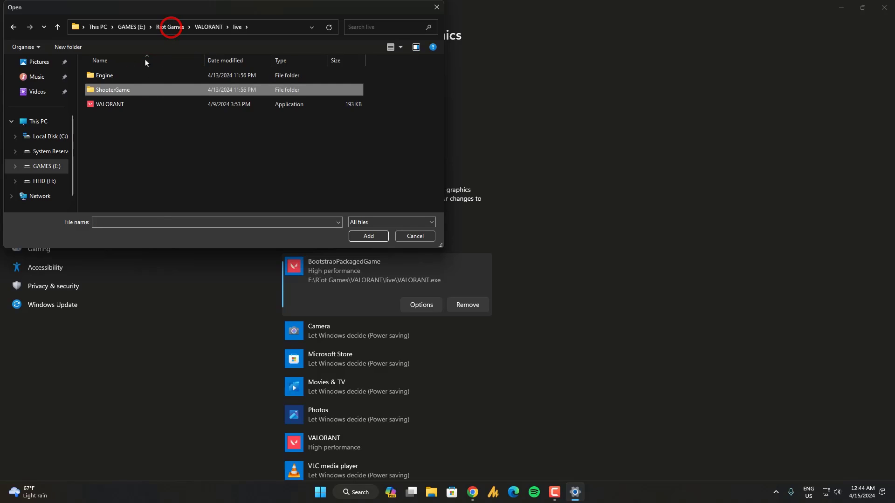
pyautogui.click(111, 103)
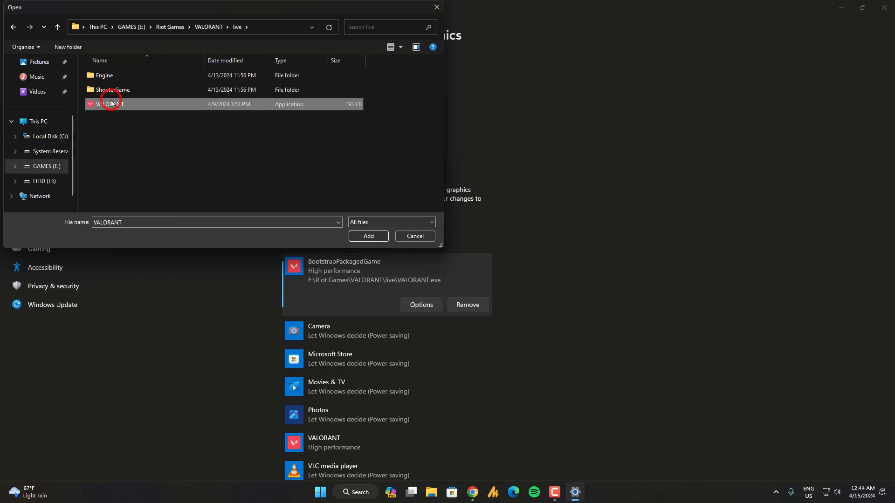
pyautogui.click(403, 236)
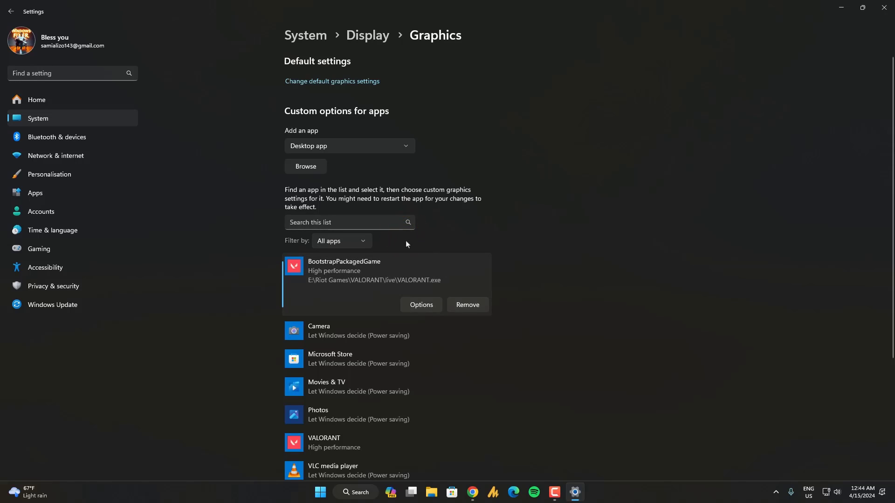
pyautogui.click(409, 303)
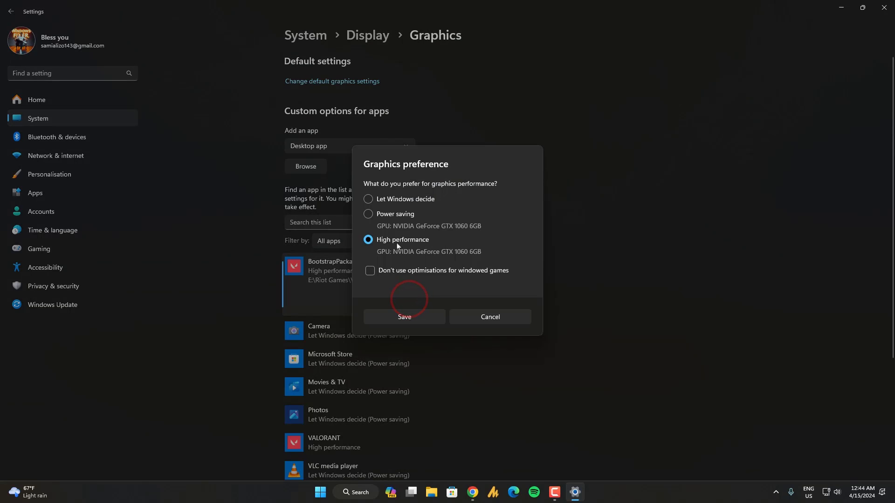
pyautogui.click(473, 317)
# Step: Save High performance as the VALORANT entry's graphics preference
pyautogui.scroll(-3, 471, 314)
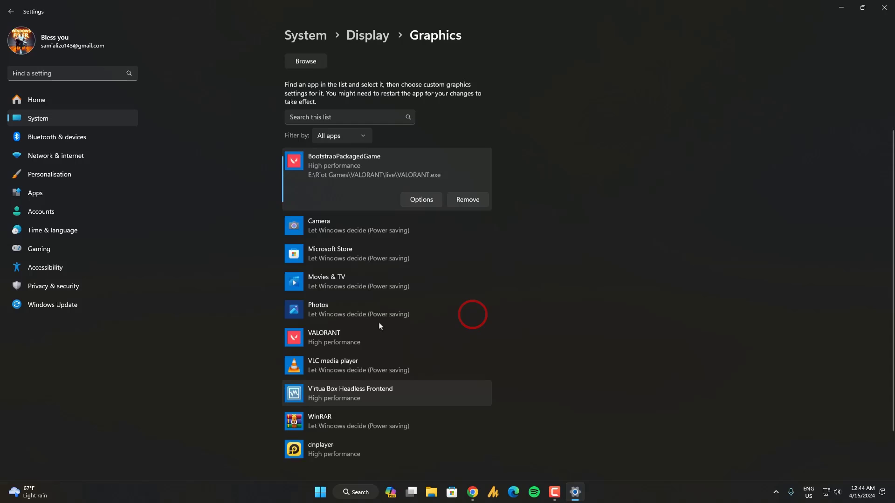
pyautogui.click(350, 325)
pyautogui.click(418, 320)
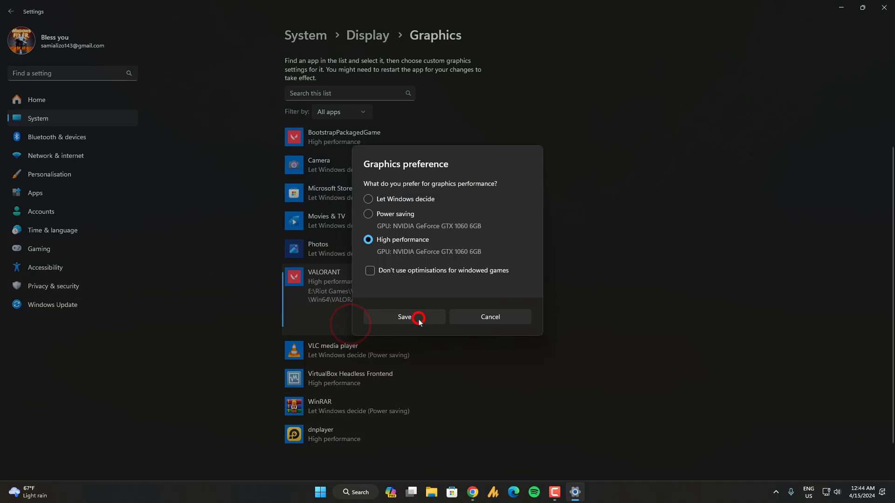
pyautogui.click(390, 240)
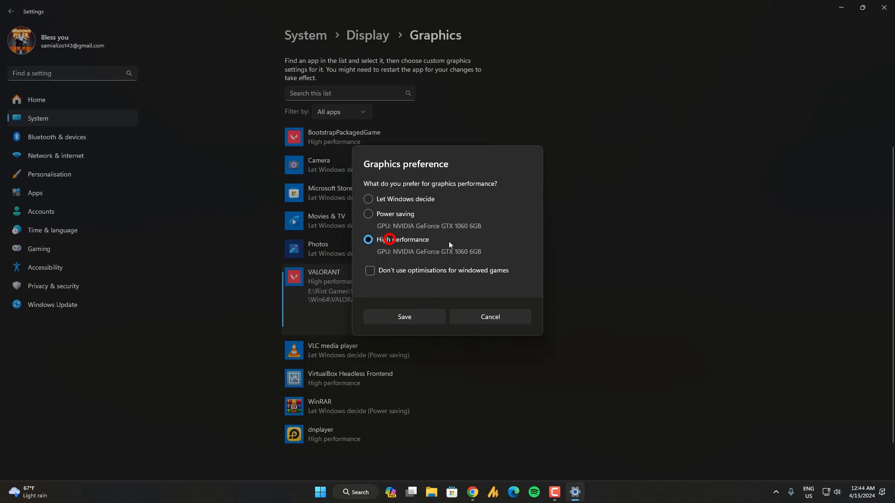
pyautogui.click(421, 321)
# Step: Go back to Display and search 'game' to reach the Game Mode page
pyautogui.hotkey('alt', 'Left')
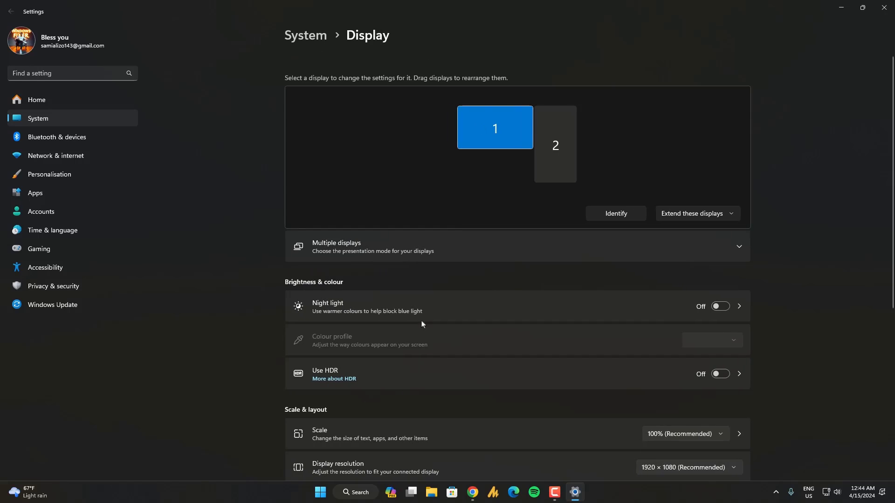
pyautogui.click(44, 72)
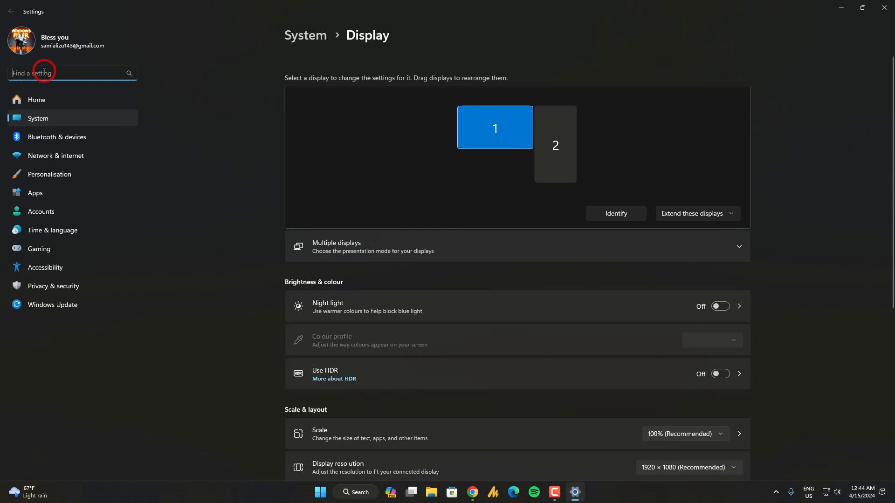
pyautogui.write('ga')
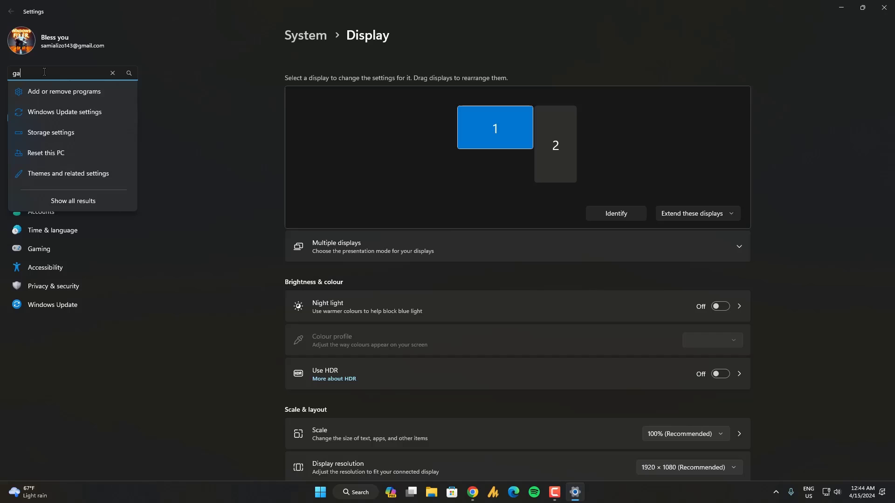
pyautogui.write('me')
pyautogui.click(58, 92)
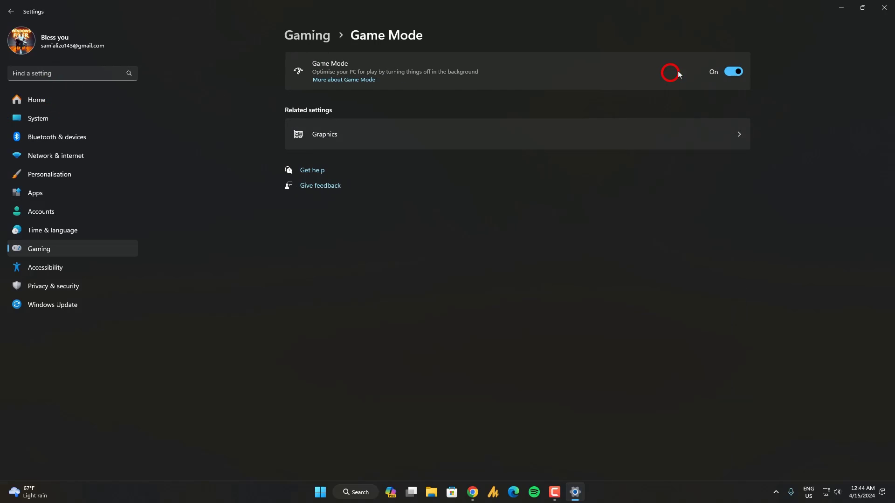
# Step: Close Settings, open Device Manager via a 'devic' search and enlarge its window
pyautogui.click(883, 7)
pyautogui.press('super')
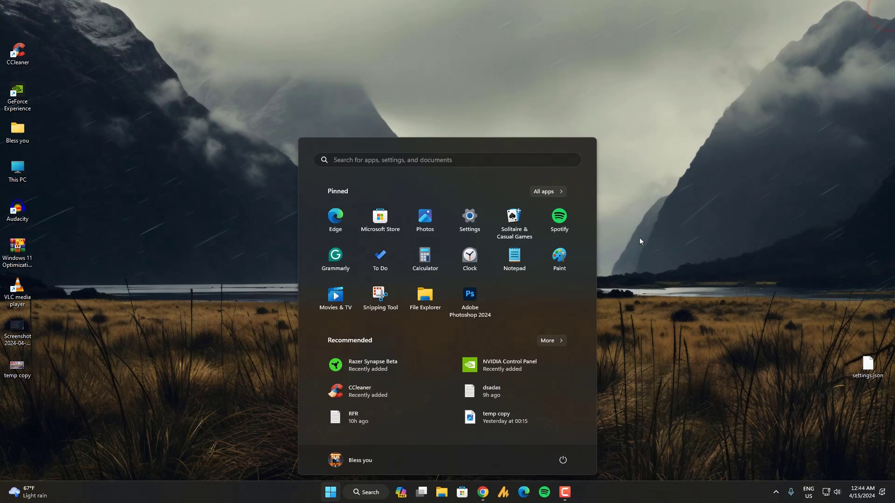
pyautogui.write('device')
pyautogui.press('Return')
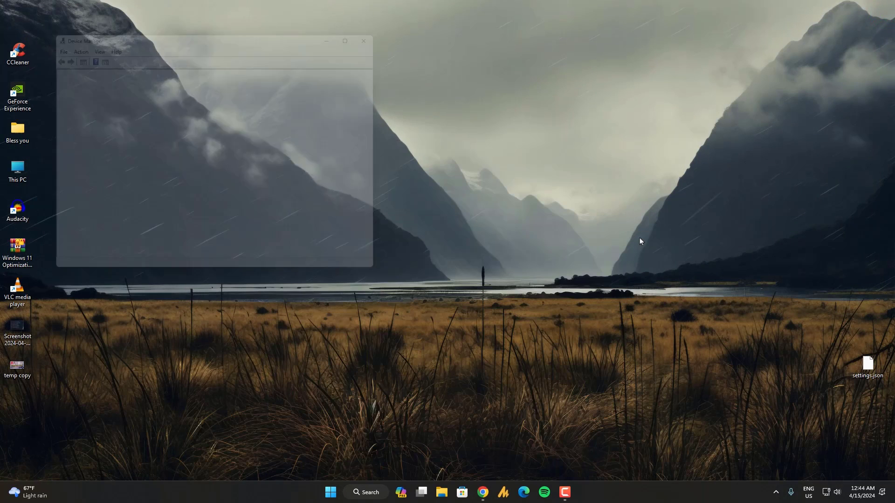
pyautogui.moveTo(399, 288); pyautogui.dragTo(741, 386)
# Step: Open the properties of the High precision event timer under System devices
pyautogui.click(70, 318)
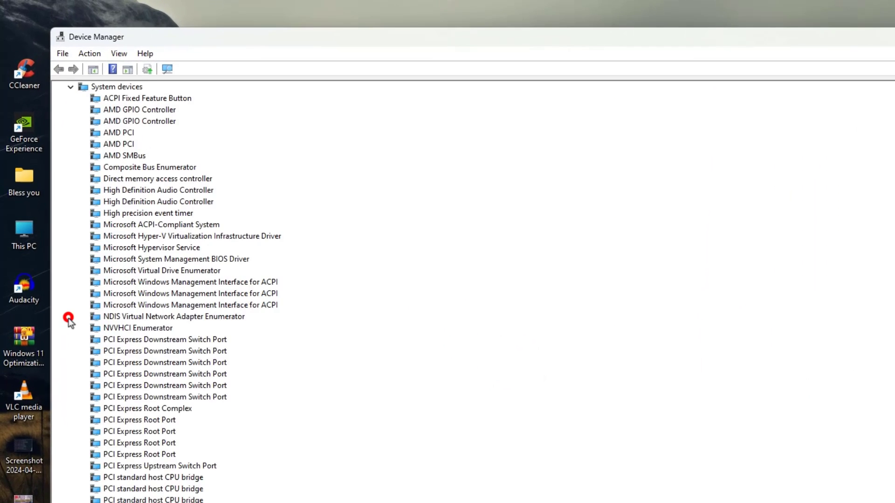
pyautogui.scroll(2, 139, 293)
pyautogui.scroll(-1, 171, 281)
pyautogui.click(111, 327)
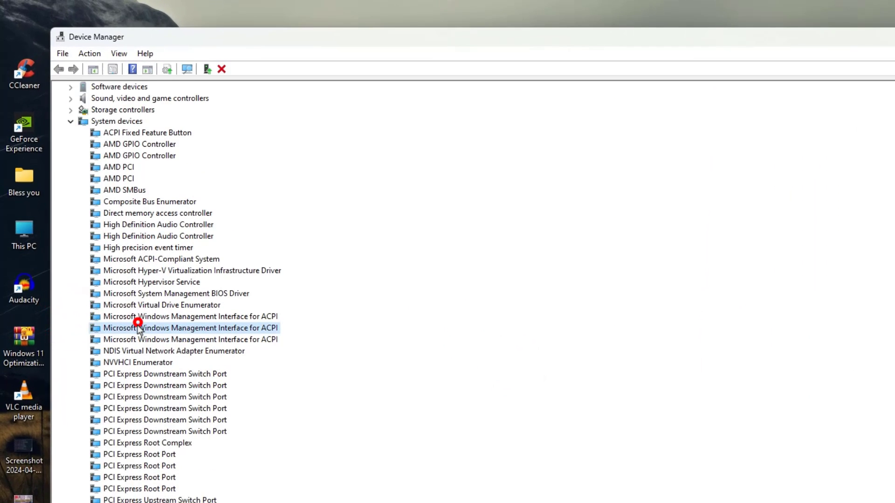
pyautogui.click(136, 251)
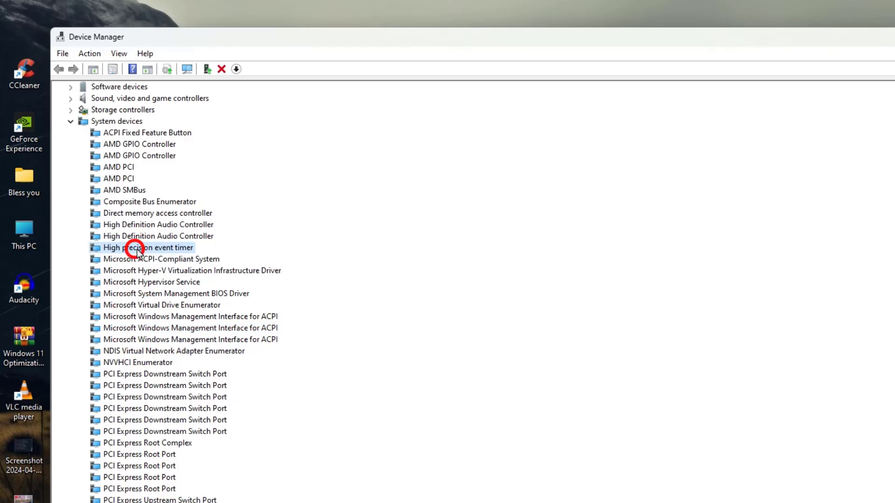
pyautogui.rightClick(140, 250)
pyautogui.click(182, 324)
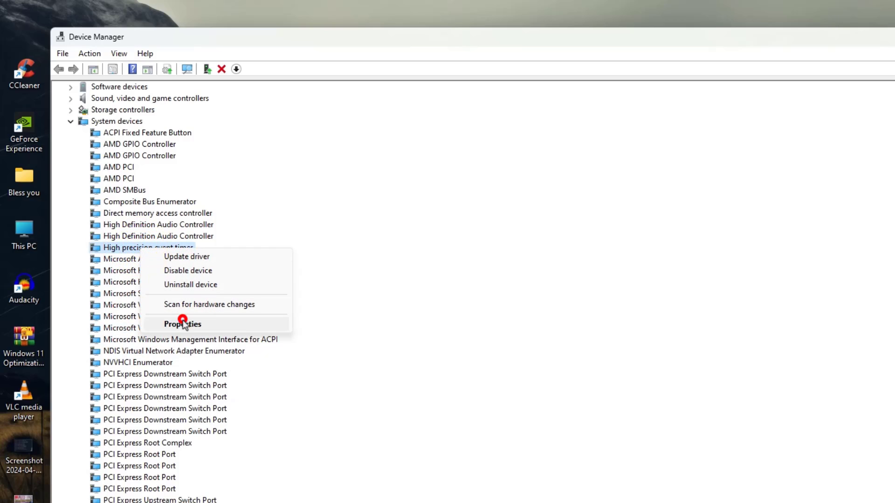
# Step: Disable the High precision event timer's driver, confirm, and close Device Manager
pyautogui.click(457, 161)
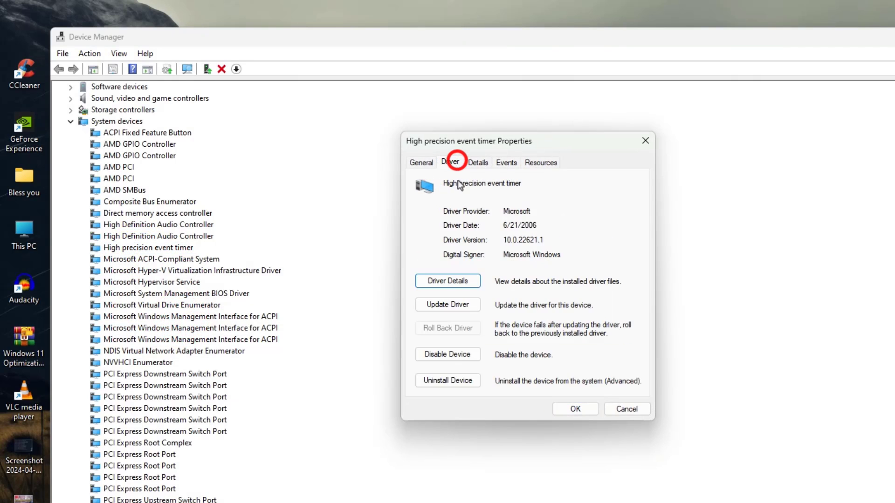
pyautogui.click(462, 359)
pyautogui.click(638, 345)
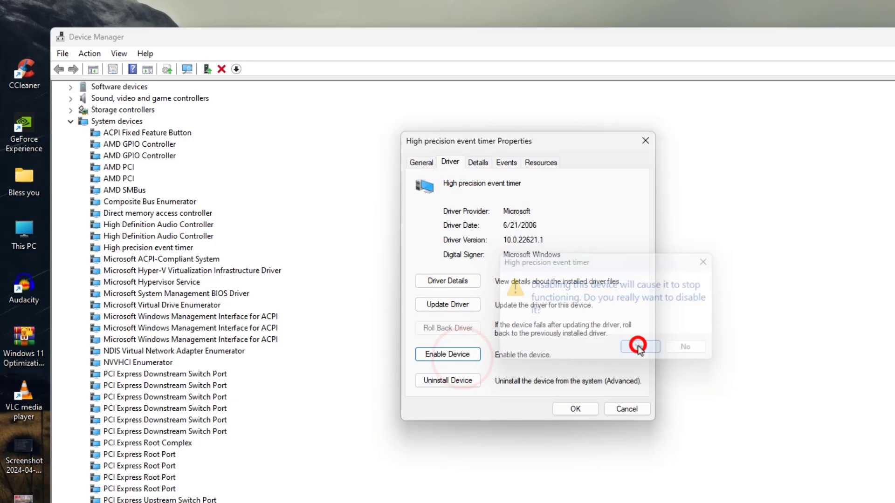
pyautogui.click(570, 409)
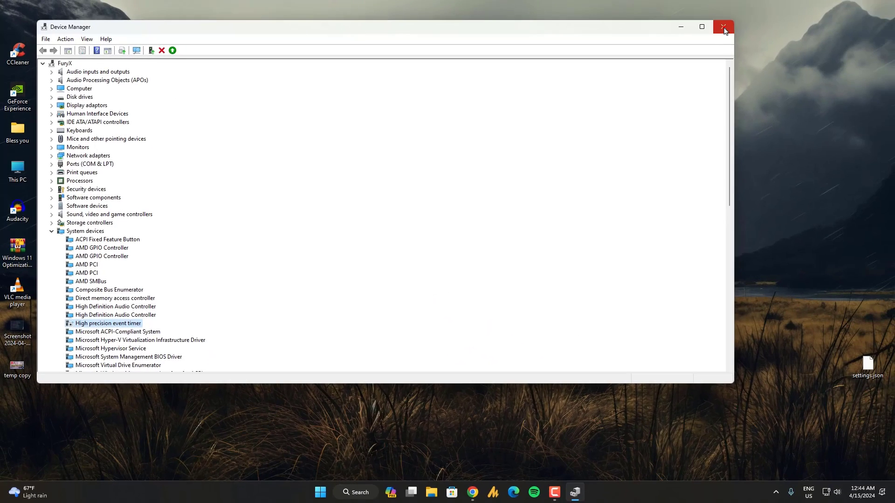
pyautogui.click(723, 27)
pyautogui.press('super')
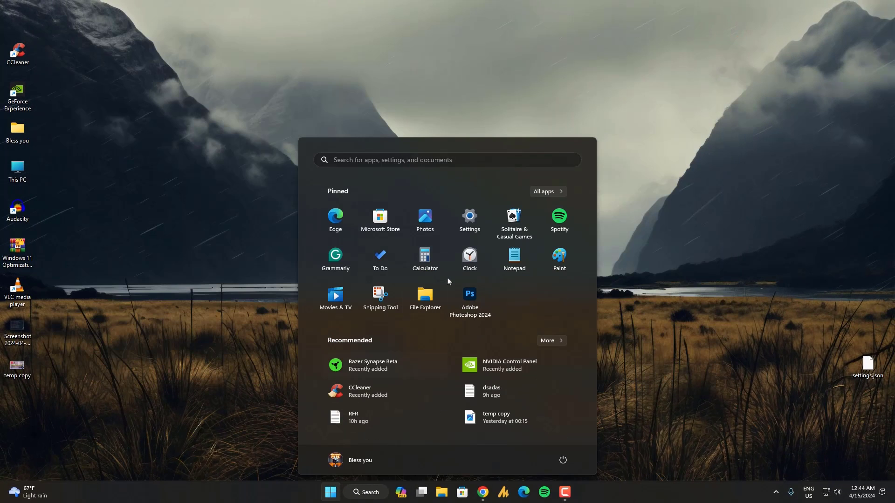
# Step: In Settings > Gaming, switch Game Mode off and back on so it stays On
pyautogui.click(462, 216)
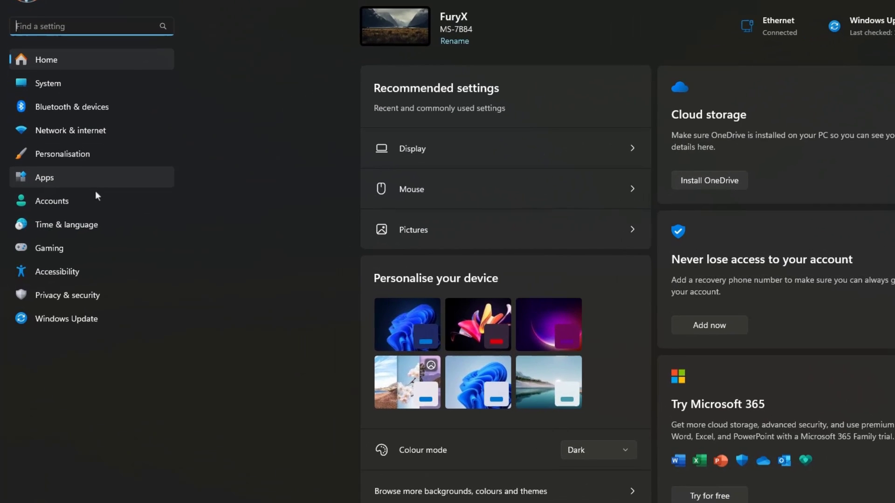
pyautogui.click(60, 247)
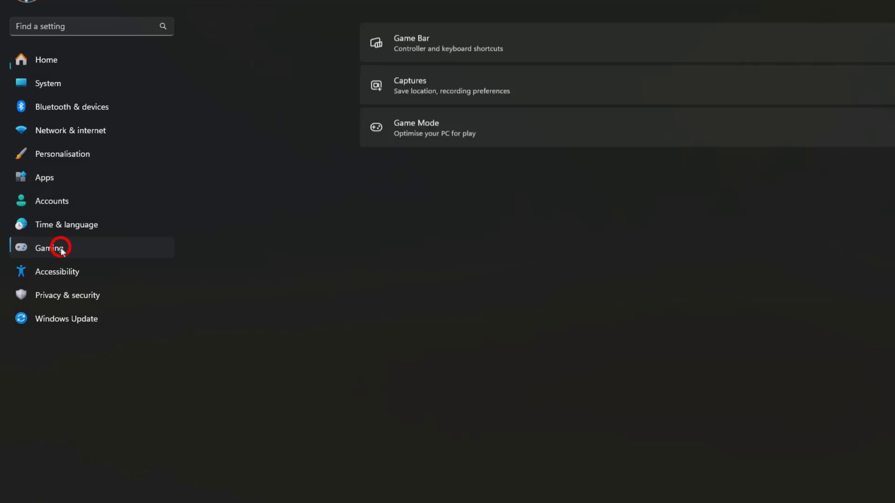
pyautogui.click(535, 86)
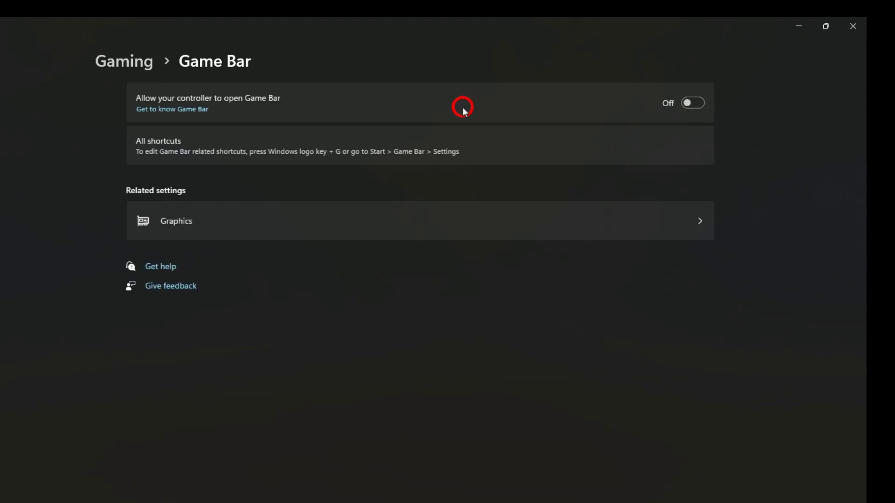
pyautogui.hotkey('alt', 'Left')
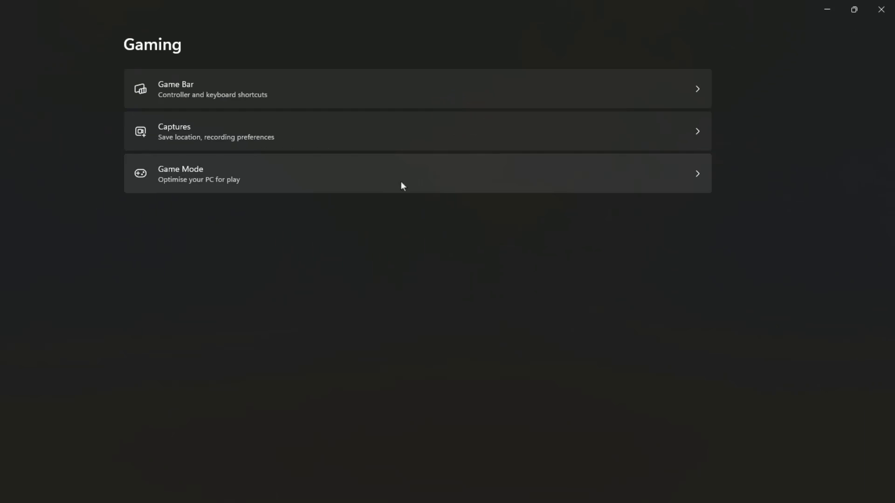
pyautogui.click(402, 184)
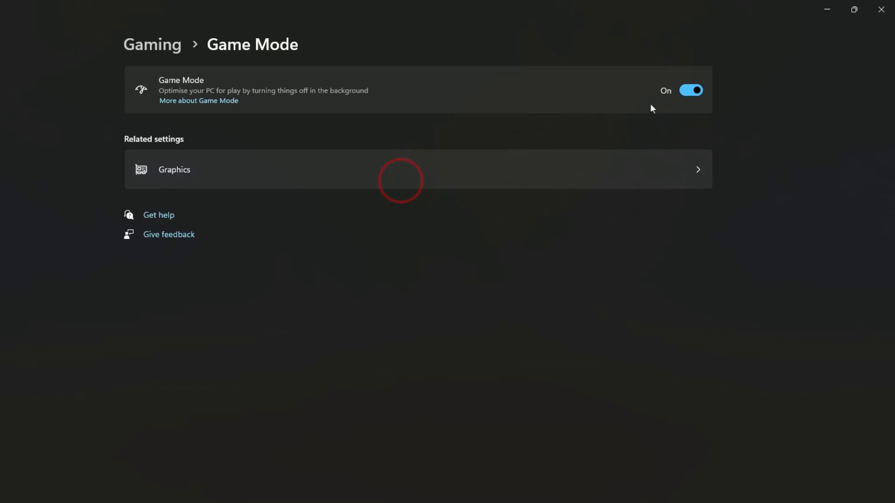
pyautogui.click(689, 91)
pyautogui.click(689, 92)
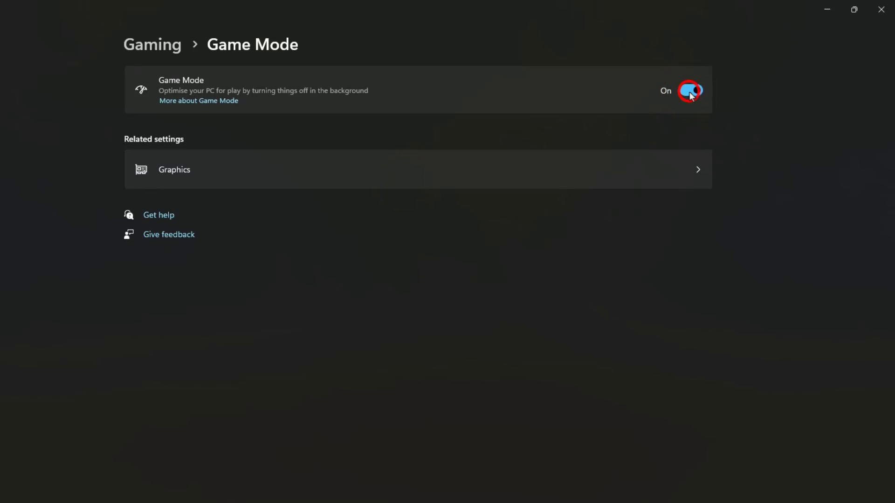
# Step: Open Default graphics settings showing hardware-accelerated GPU scheduling and windowed-game optimisations On
pyautogui.click(305, 168)
pyautogui.scroll(-2, 306, 168)
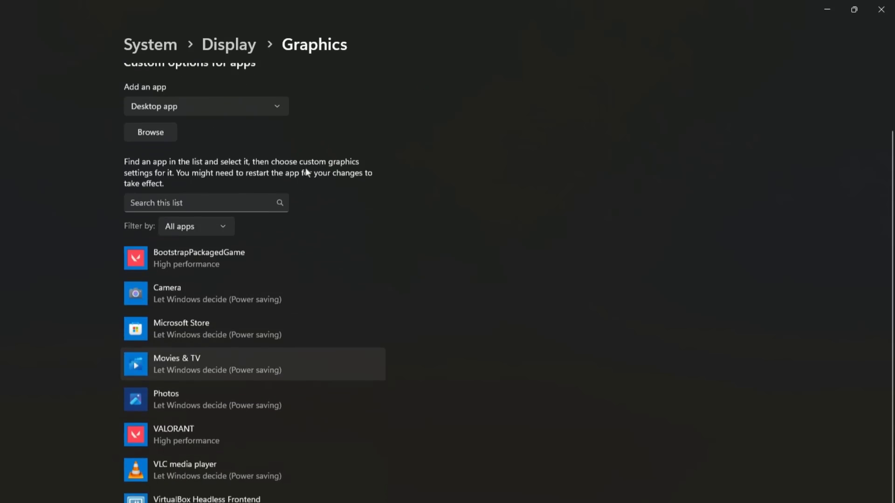
pyautogui.scroll(2, 306, 168)
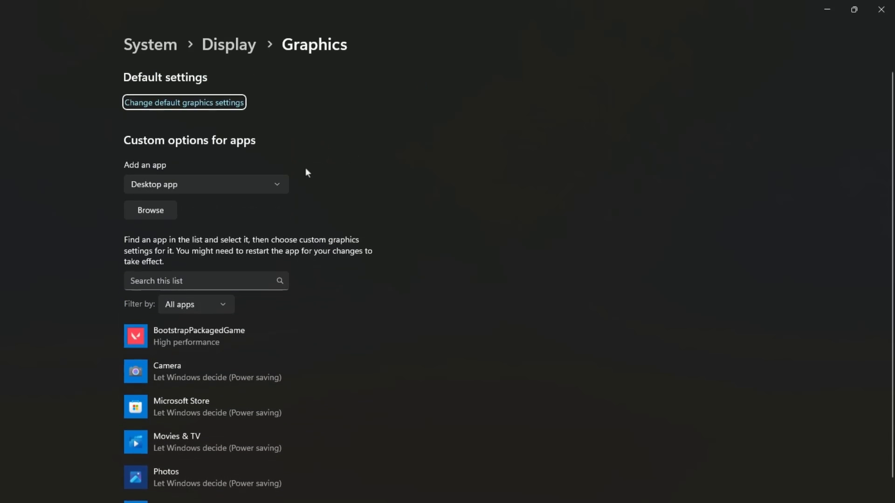
pyautogui.click(193, 103)
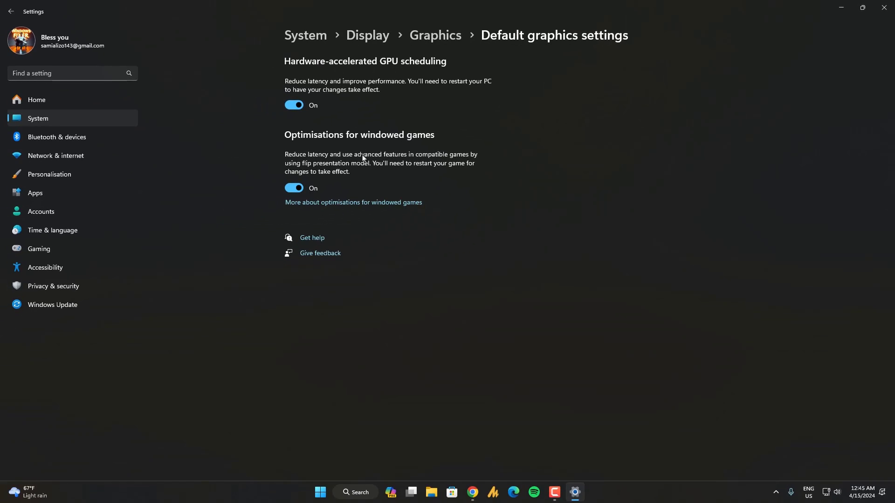
# Step: Close the Settings window to return to the empty Windows desktop
pyautogui.click(884, 8)
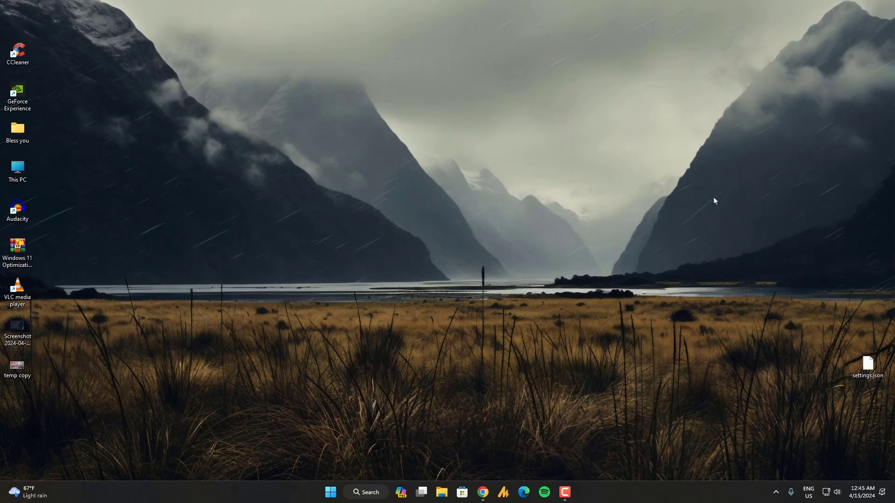